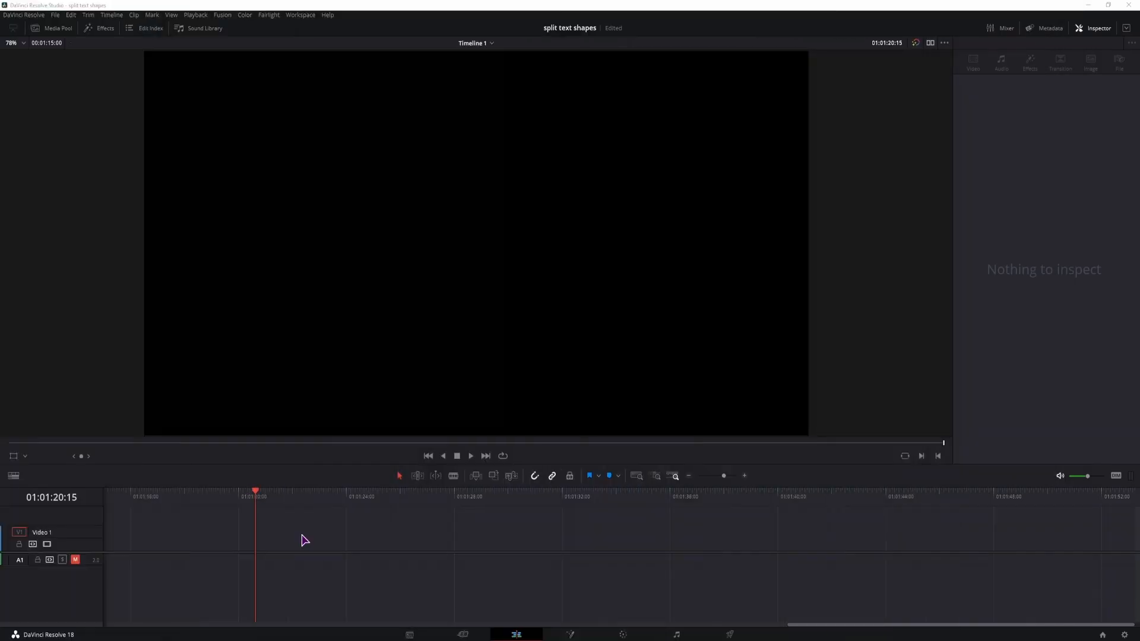
- Search the effects library for "text", place the basic Text title on track Video 1 at the playhead, and select it
click(107, 30)
click(155, 44)
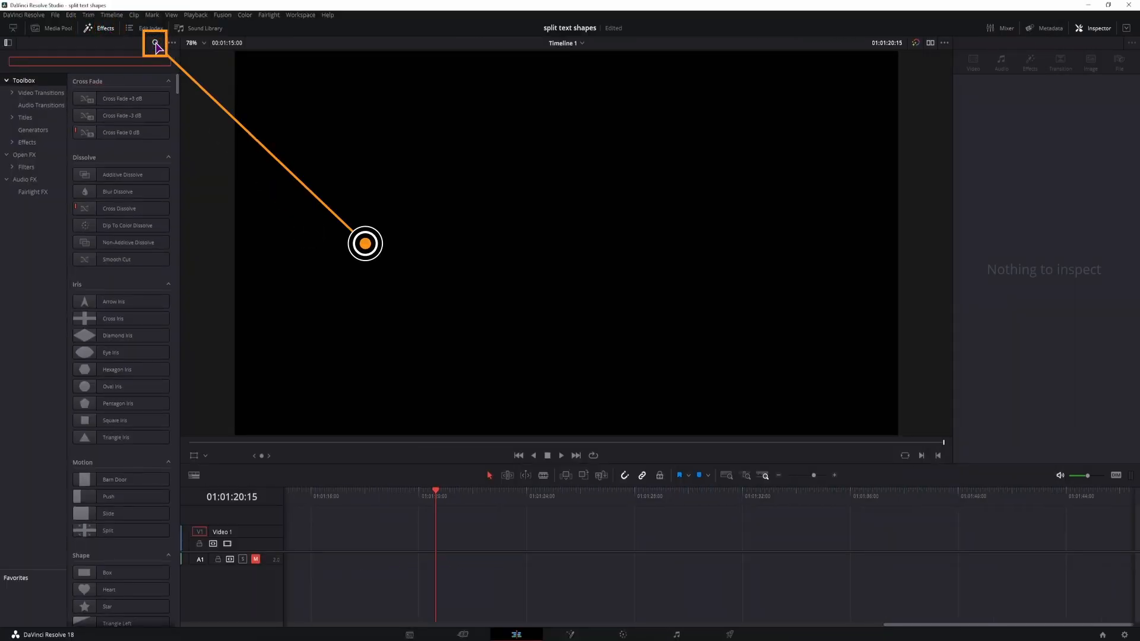
text(text)
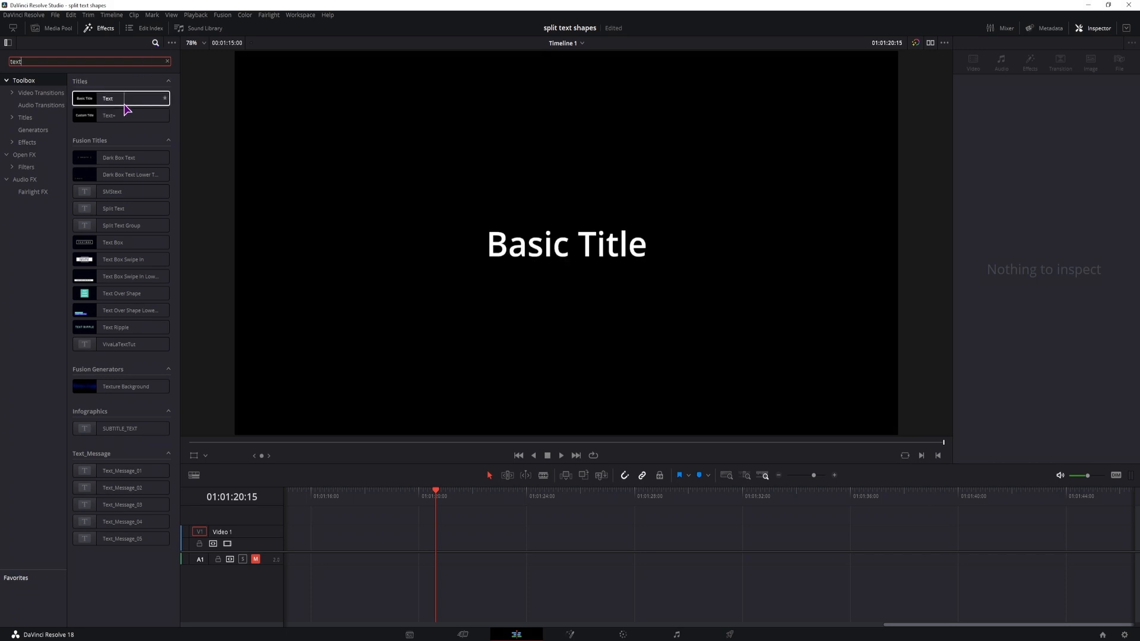
drag(111, 99, 411, 546)
click(475, 550)
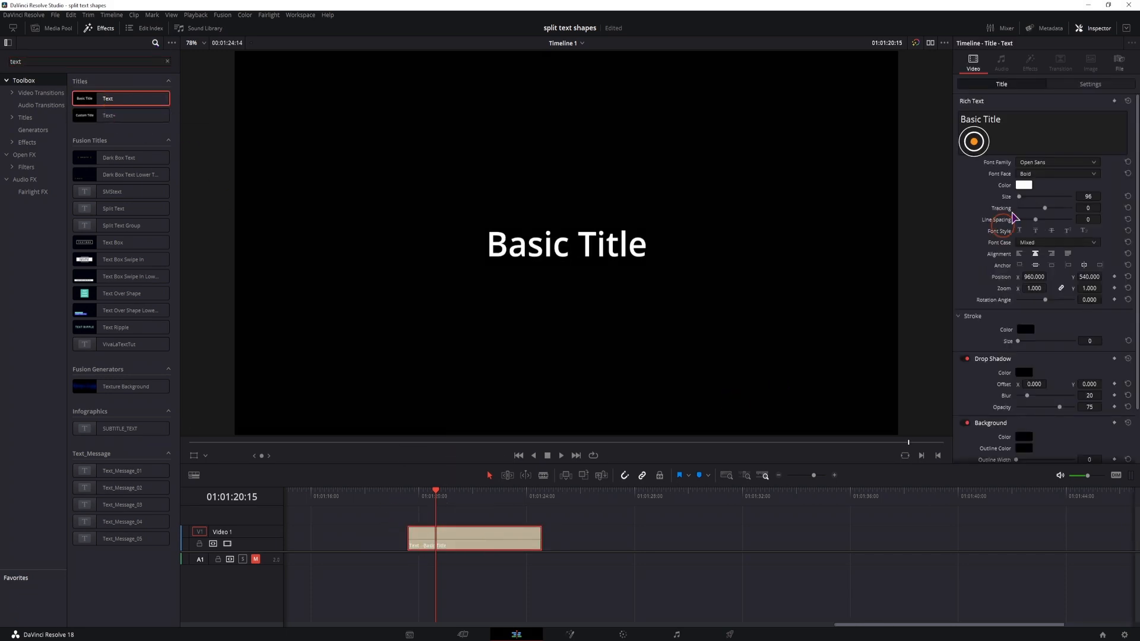
- Append "sdasdasdasdasdas dsadasada" to the title text and fill a second line with "dsadasda dsa as asd asda ssa a" plus further filler letters
click(1015, 125)
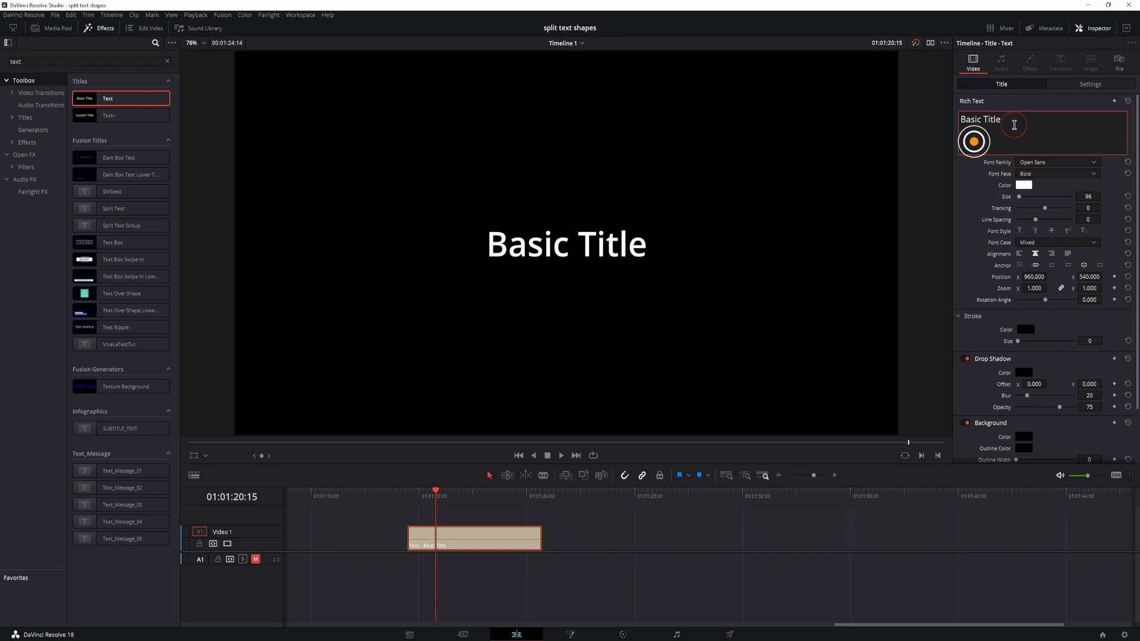
text(sdasdasdasdasdas dsadasada)
key(Return)
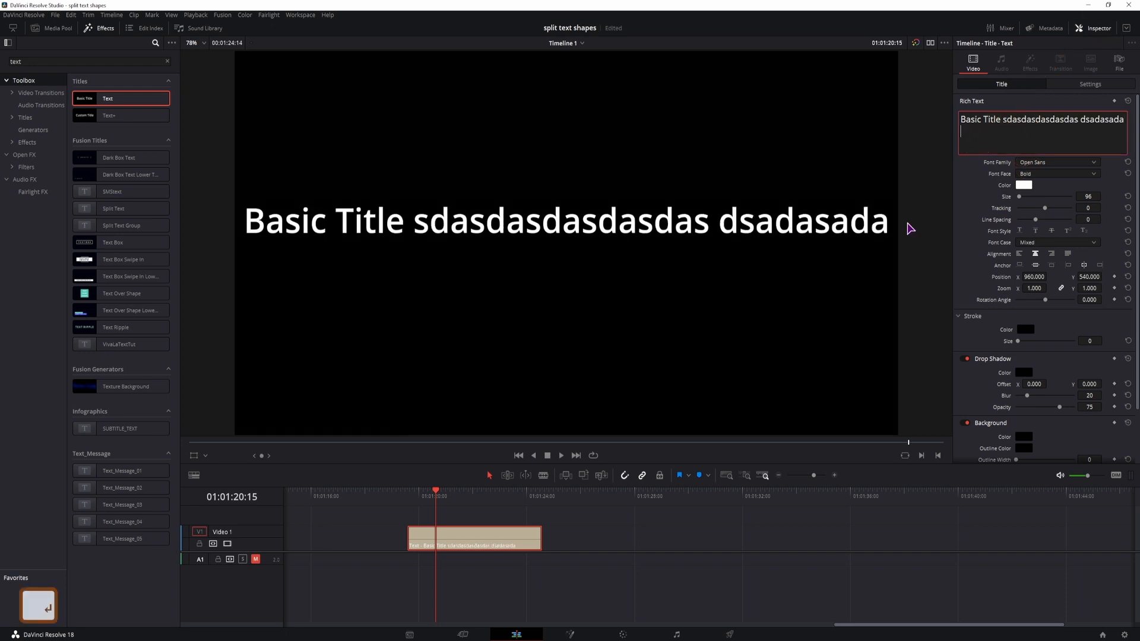
text(dsa)
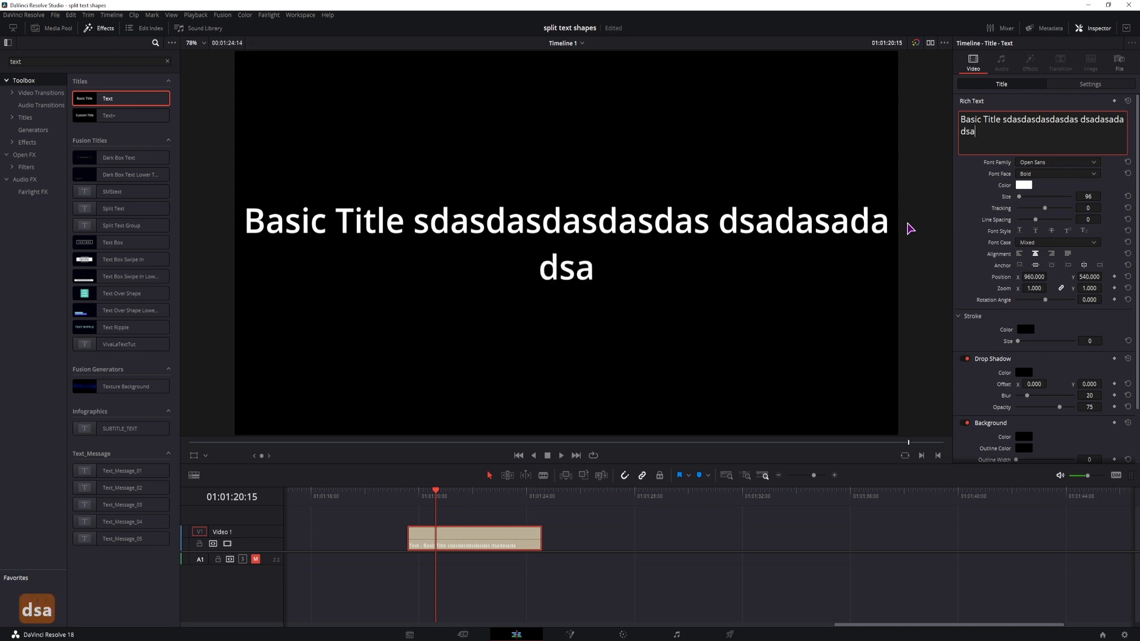
text(dasda dsa as as)
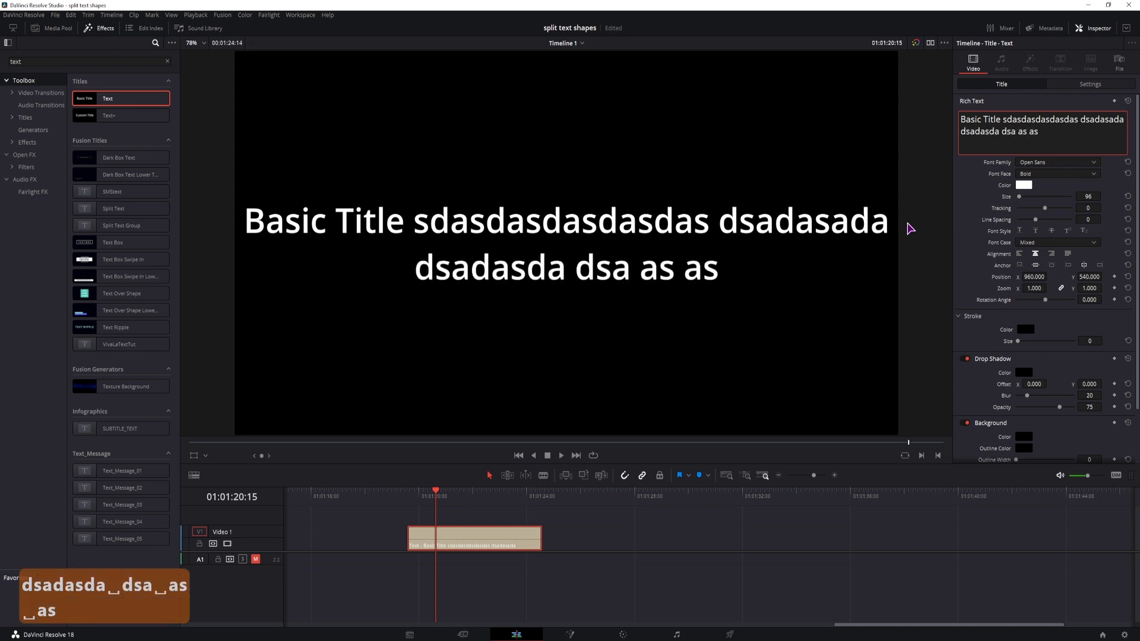
text( asd asda ssa a asdasdasdasdashggashf)
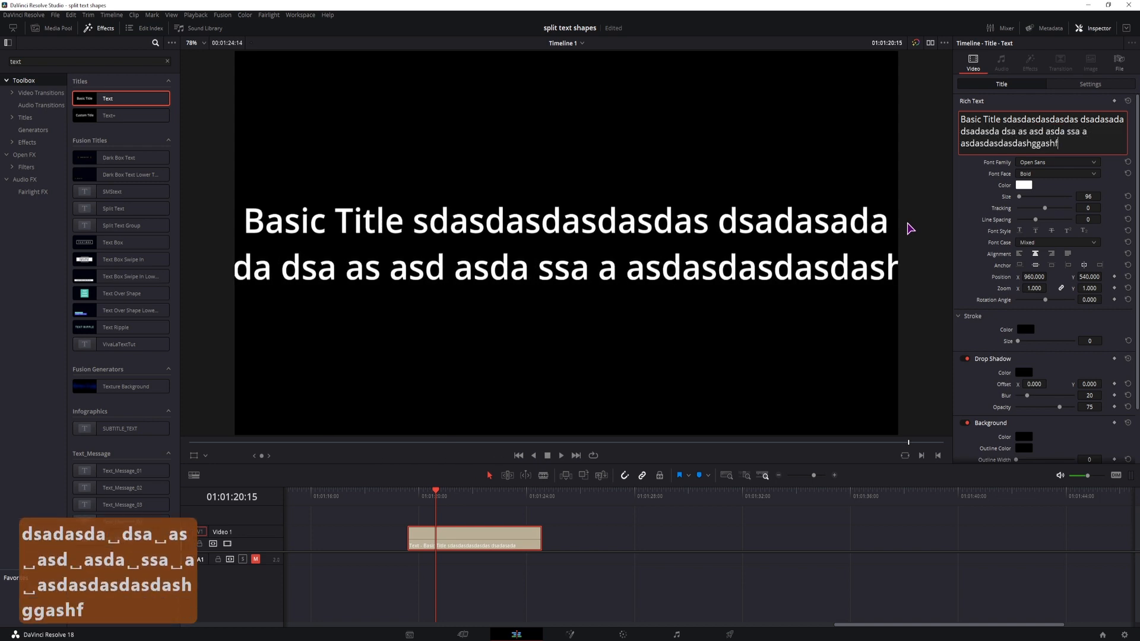
text(gahsjdashj ahdjashajsdhjakshdjakshdjkada)
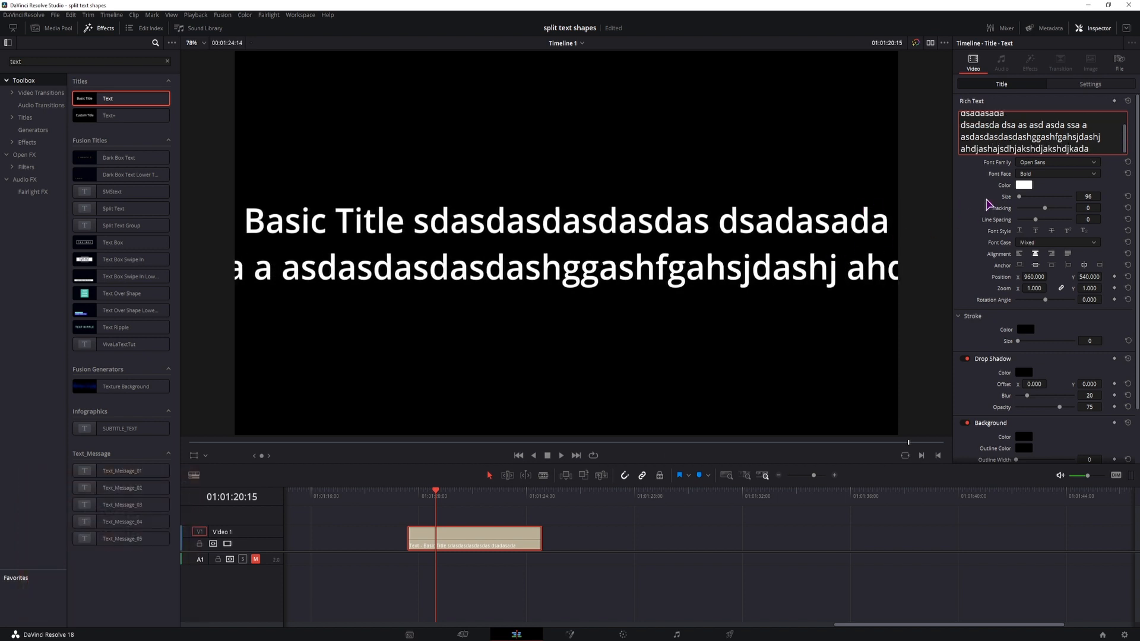
- Insert a line break after "asda" in the title's second line, replacing the space before "ssa a"
scroll(1089, 121, up, 1)
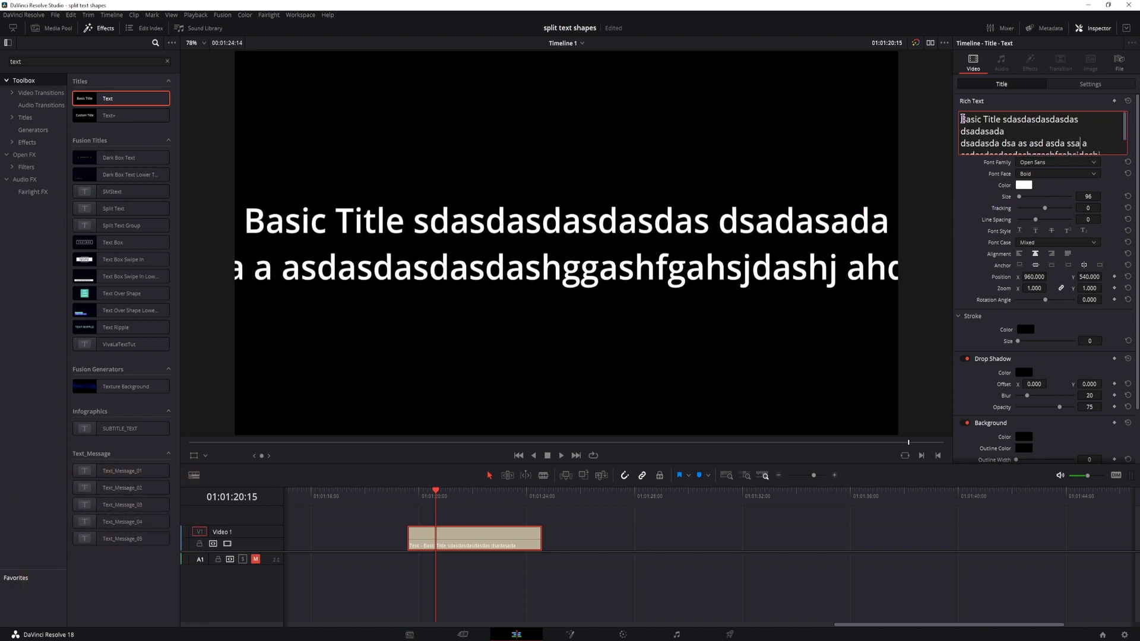
drag(962, 118, 1065, 180)
scroll(1069, 137, up, 3)
click(1096, 117)
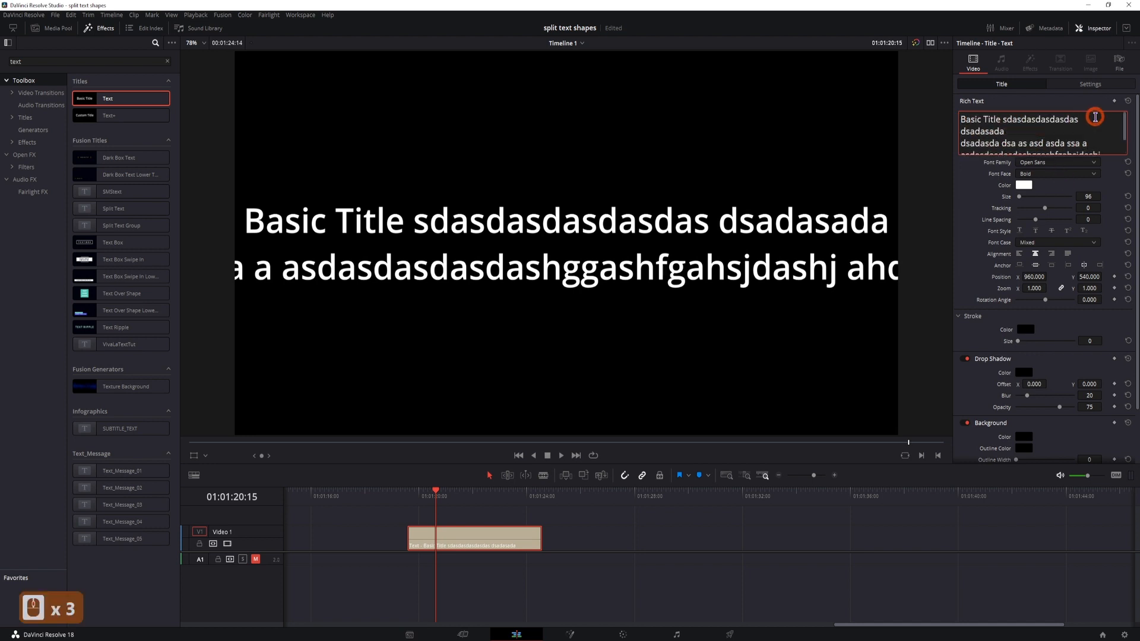
click(1081, 123)
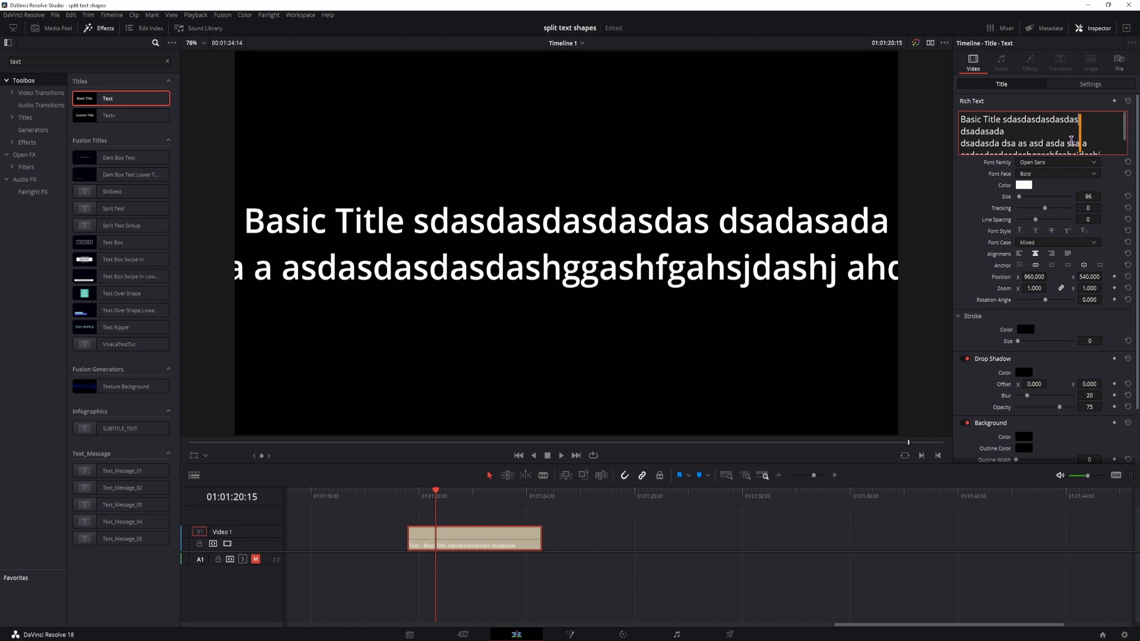
click(1068, 143)
key(BackSpace)
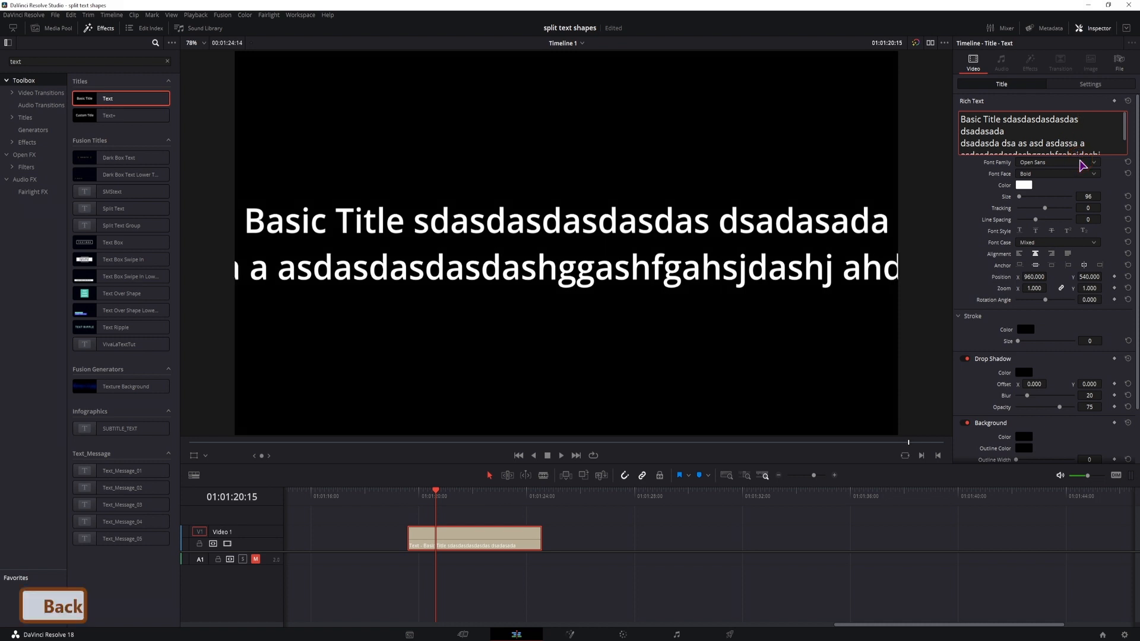
key(Return)
- Split the title's long filler word into "asdas dasdasdas hggashfg ahsjdashj" and insert a line break after "dasdasdas"
scroll(1017, 141, down, 2)
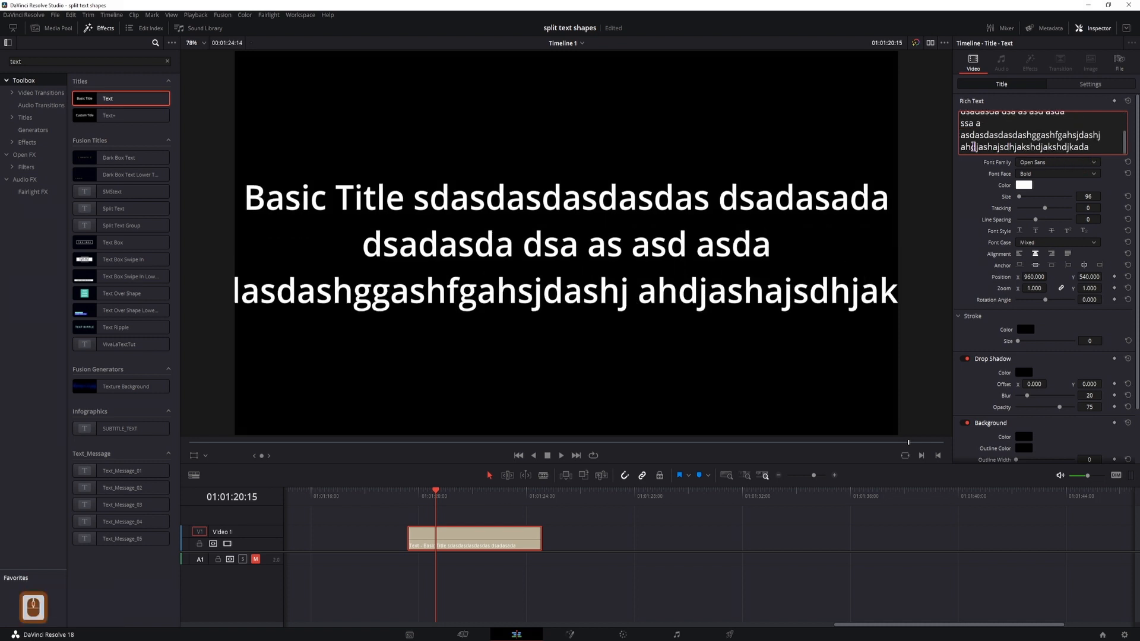
click(960, 135)
click(1002, 144)
key(BackSpace)
click(1002, 141)
click(1005, 147)
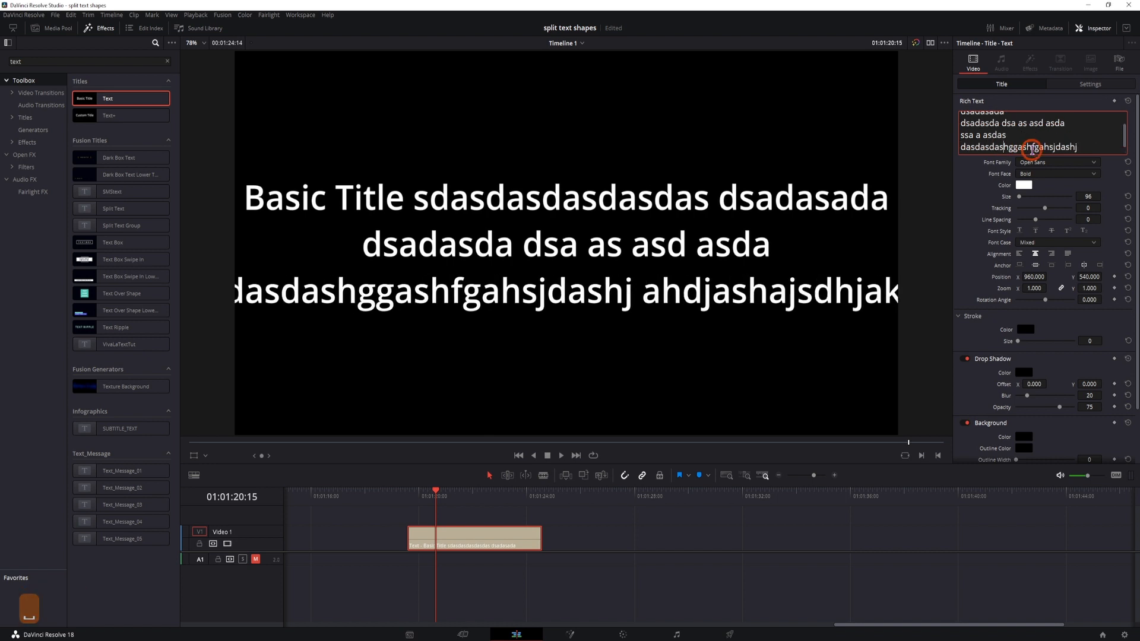
click(1014, 148)
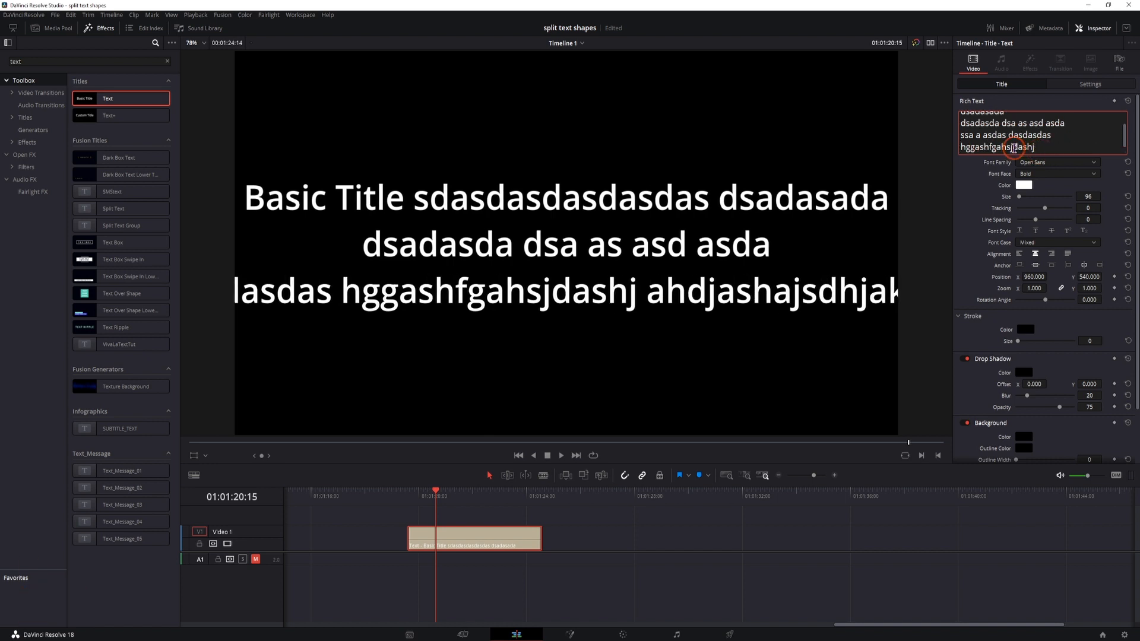
click(1053, 136)
key(Return)
key(BackSpace)
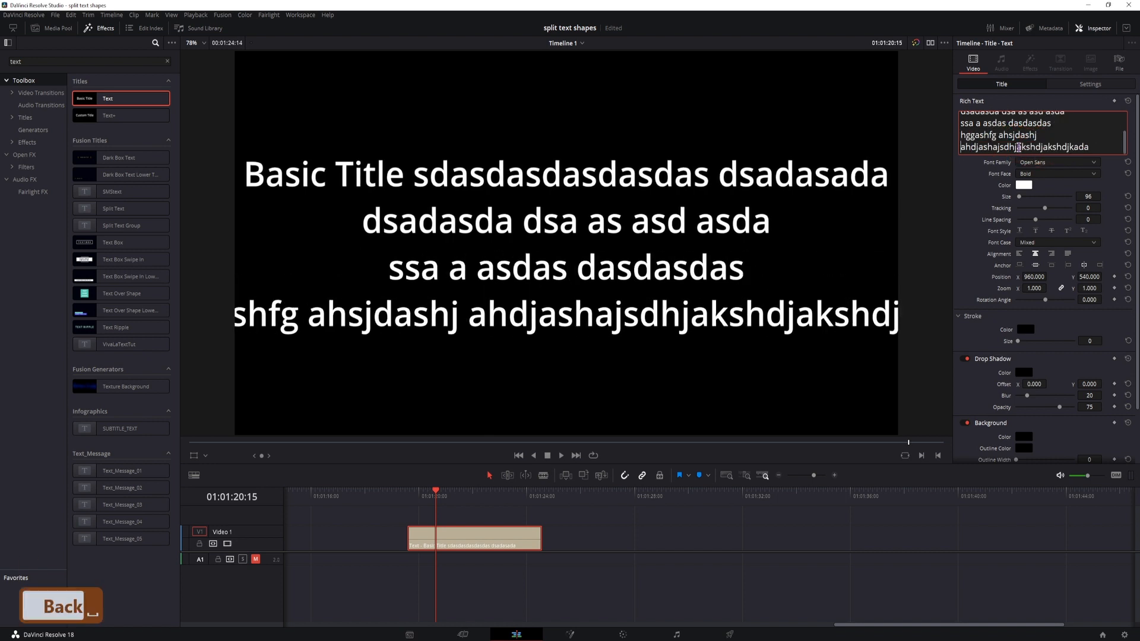
scroll(1041, 136, down, 1)
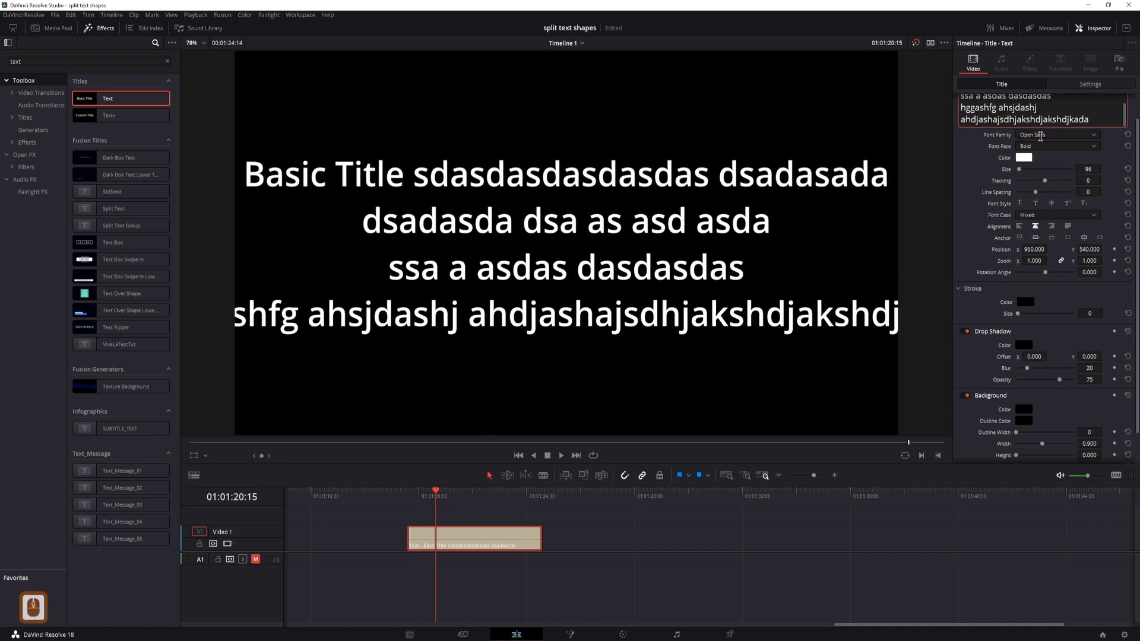
scroll(1041, 136, down, 2)
- Add a second basic Text title directly after the first one from the Cut page and save the project
click(575, 492)
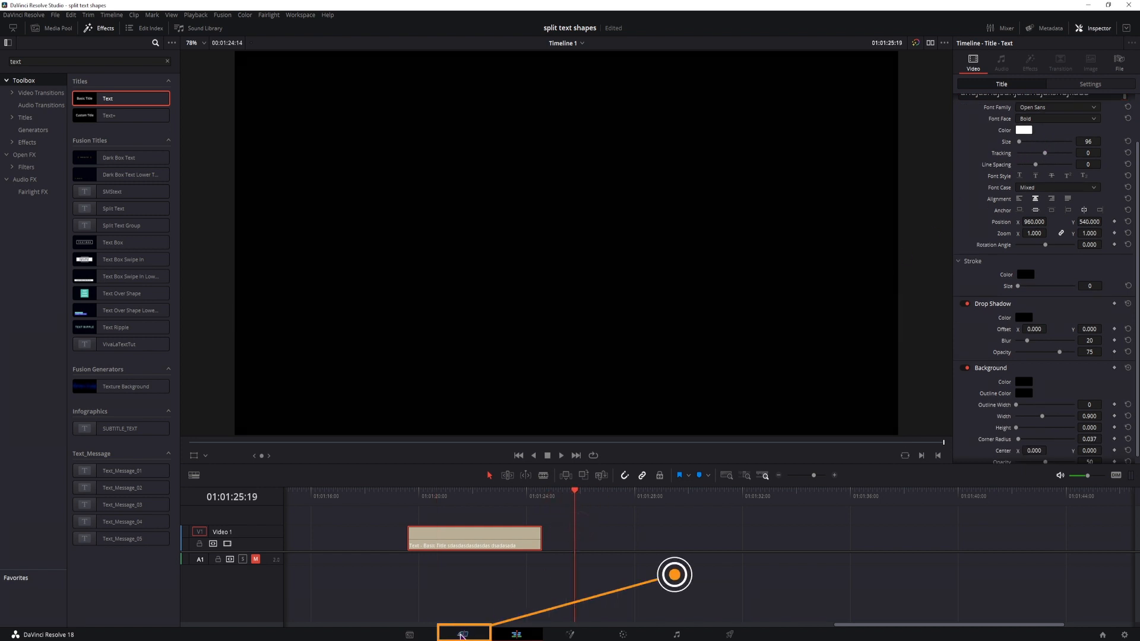
click(462, 636)
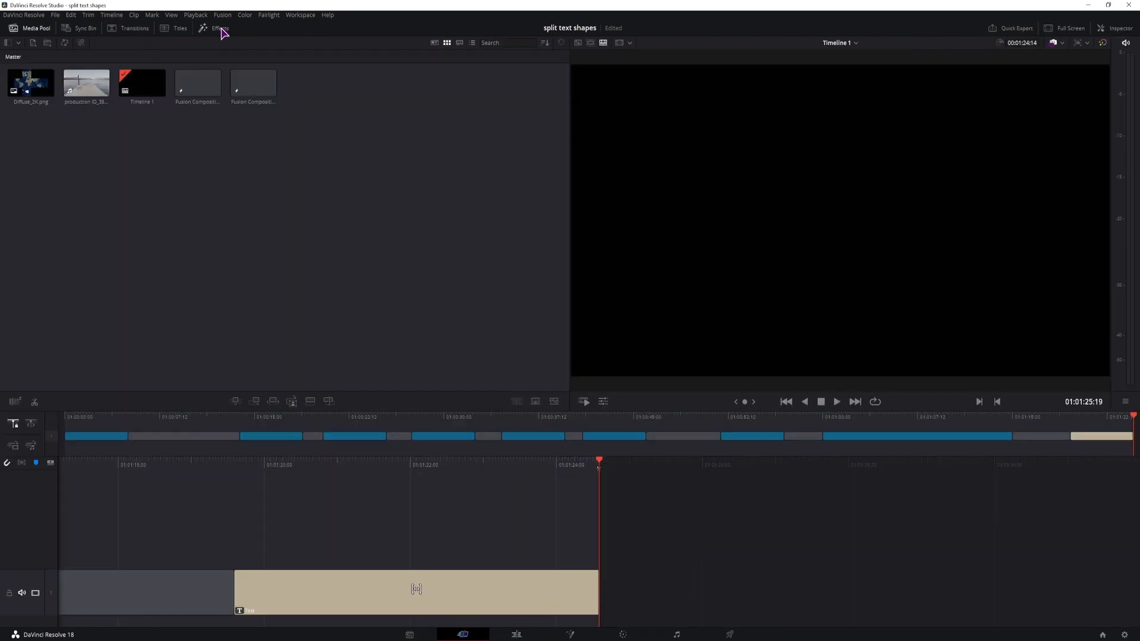
click(180, 30)
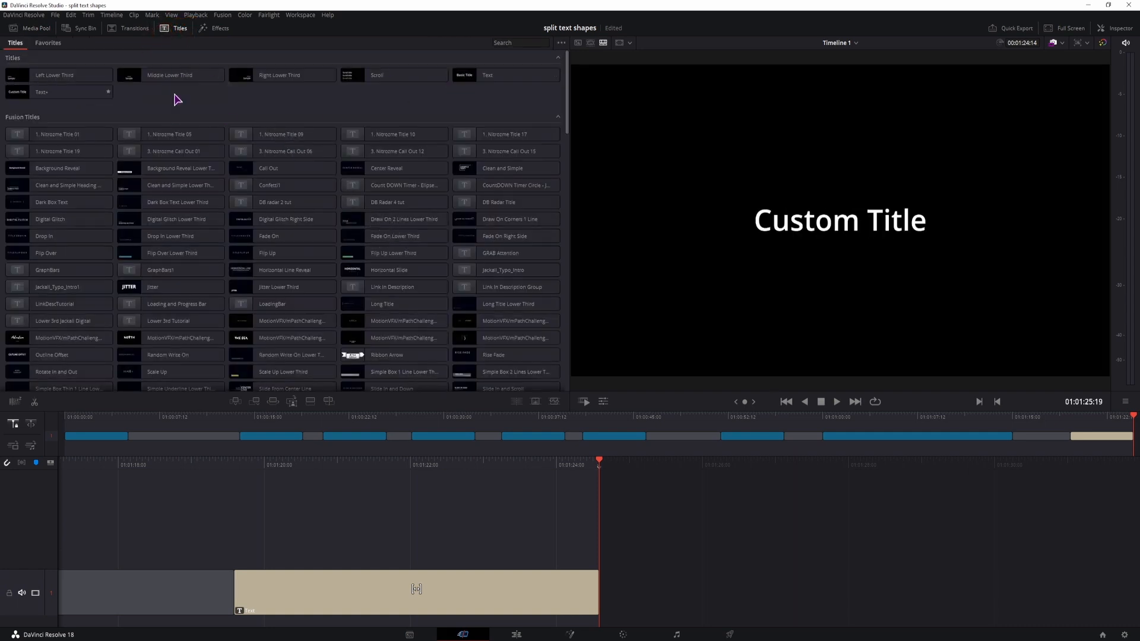
drag(457, 79, 708, 597)
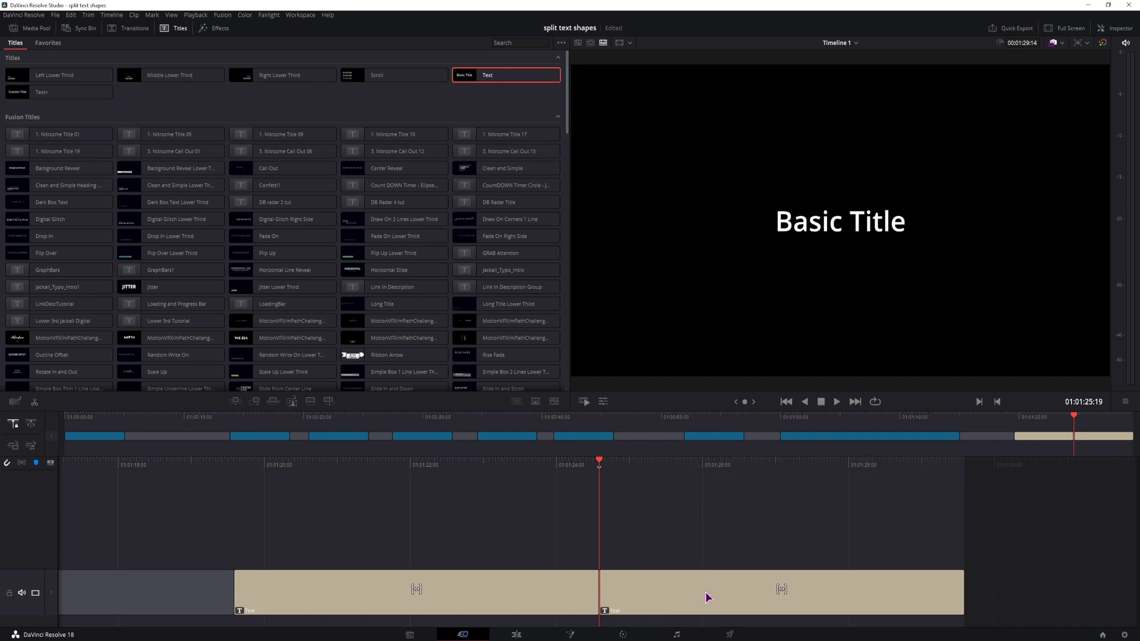
key(ctrl+s)
- Display the second title's text settings in the Inspector on the Cut page and on the Edit page
click(661, 603)
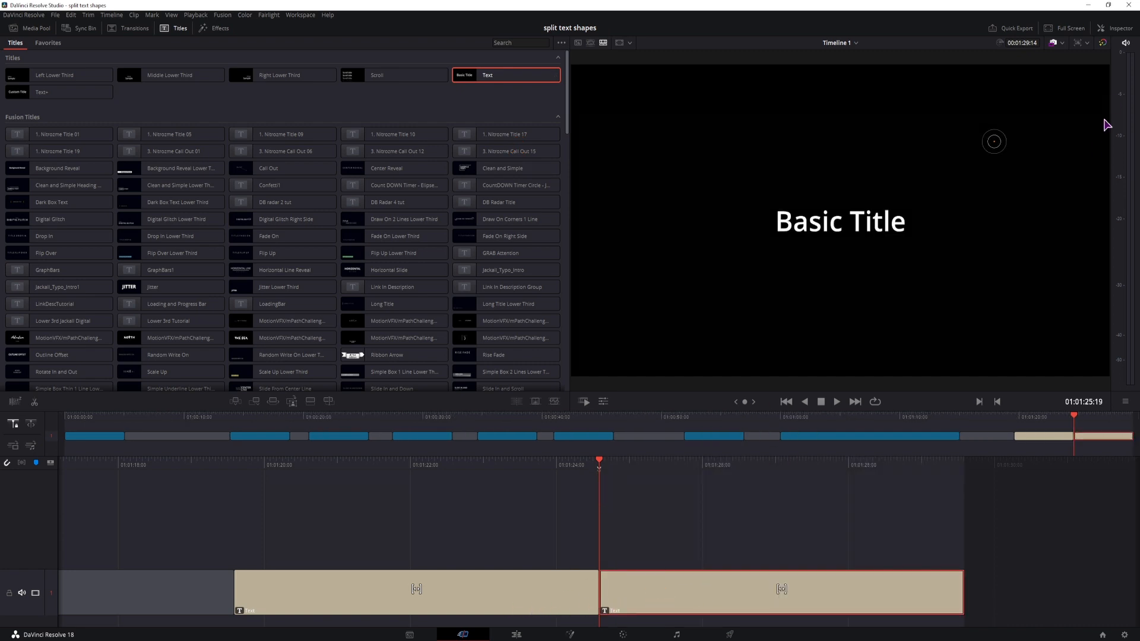
click(1120, 30)
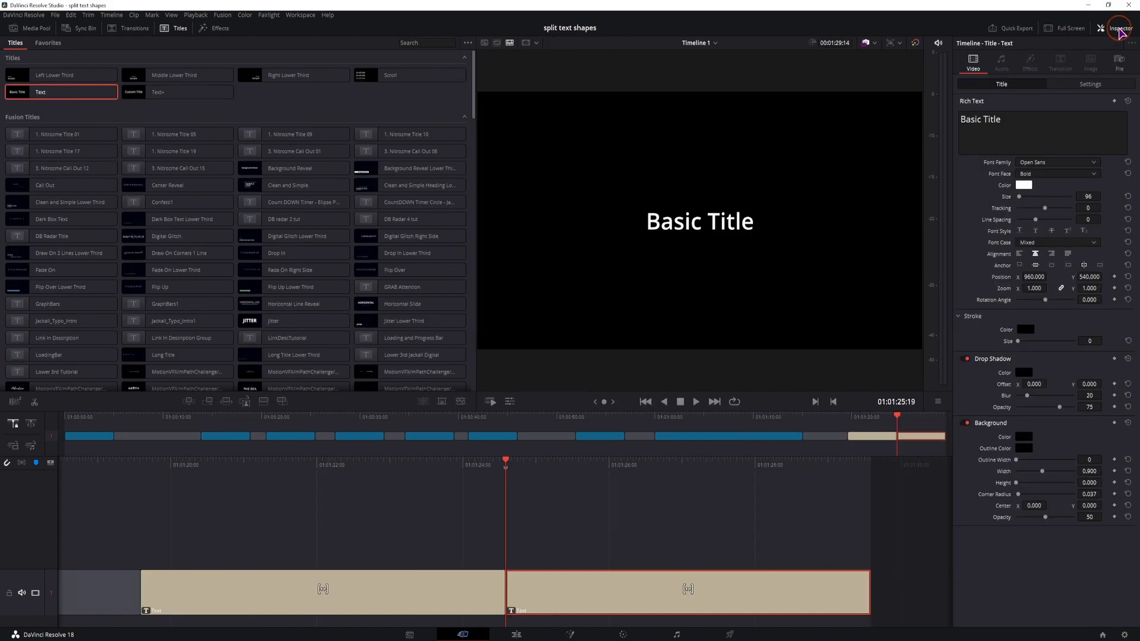
click(1016, 125)
click(604, 540)
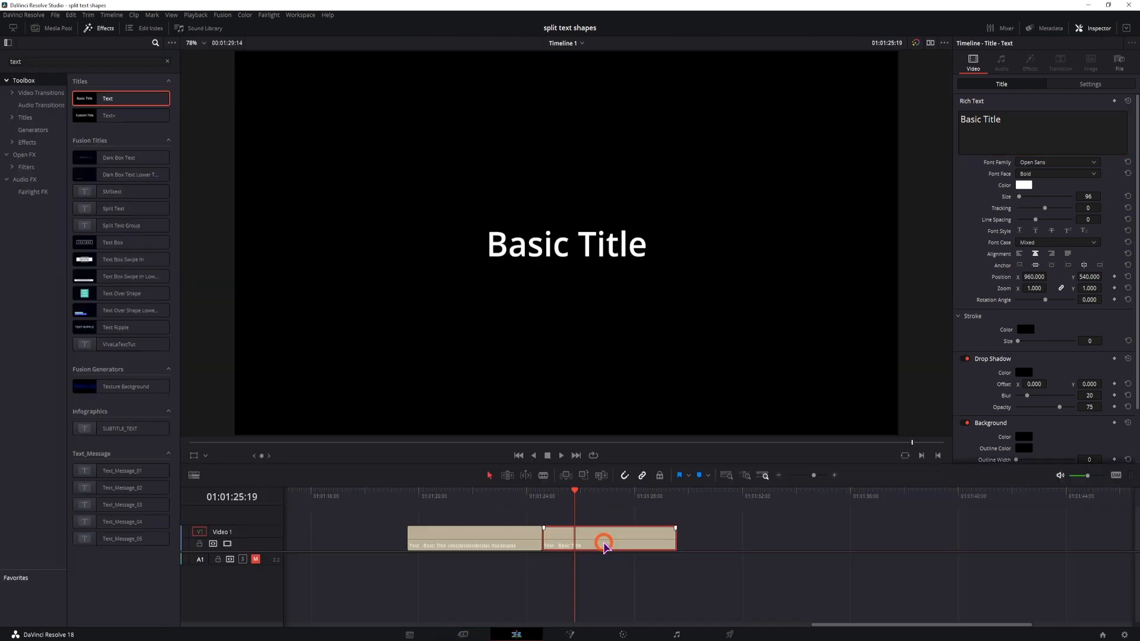
click(622, 539)
mouse_move(621, 547)
mouse_down()
mouse_move(648, 538)
mouse_move(618, 550)
mouse_up()
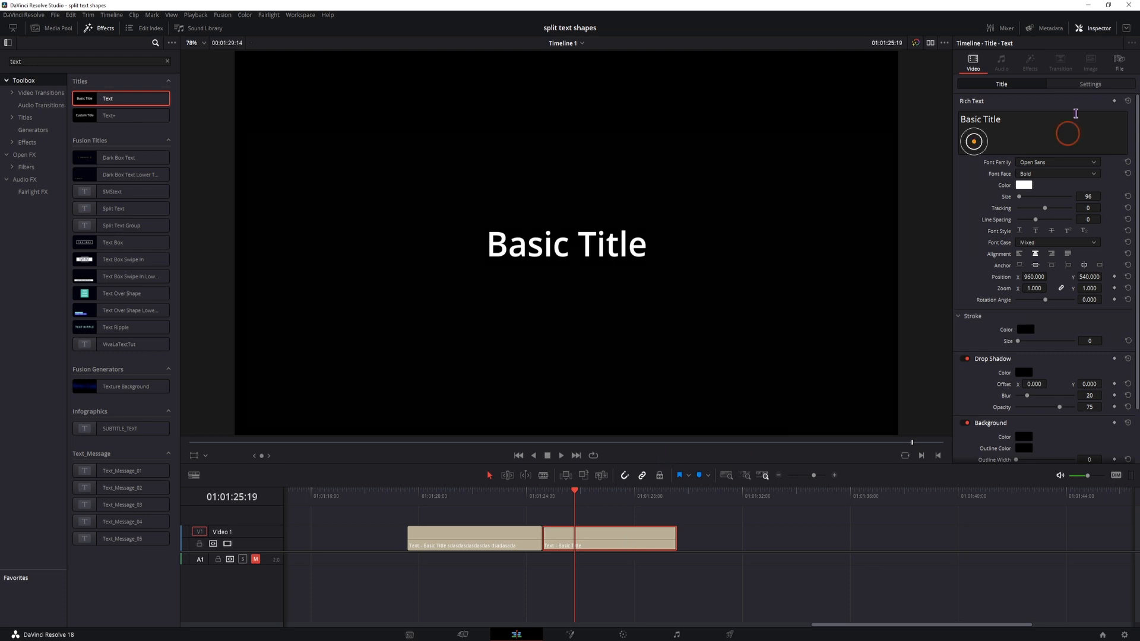
click(1099, 29)
click(1098, 30)
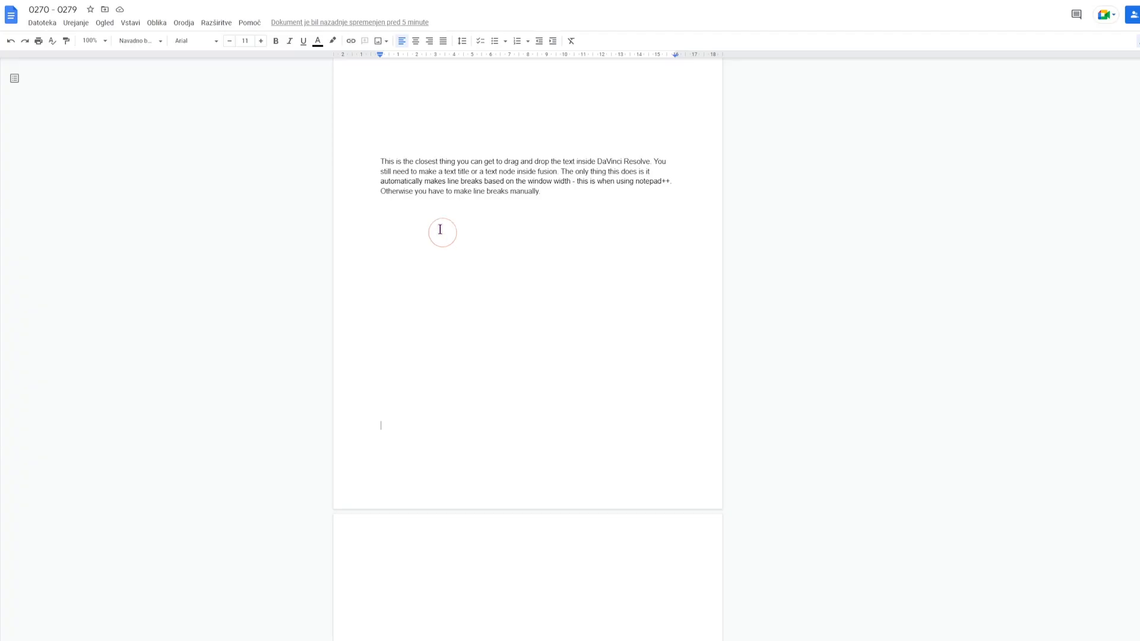
- Copy the four-line paragraph from the Google Docs document and paste it over the second title's text in DaVinci Resolve
drag(380, 161, 550, 187)
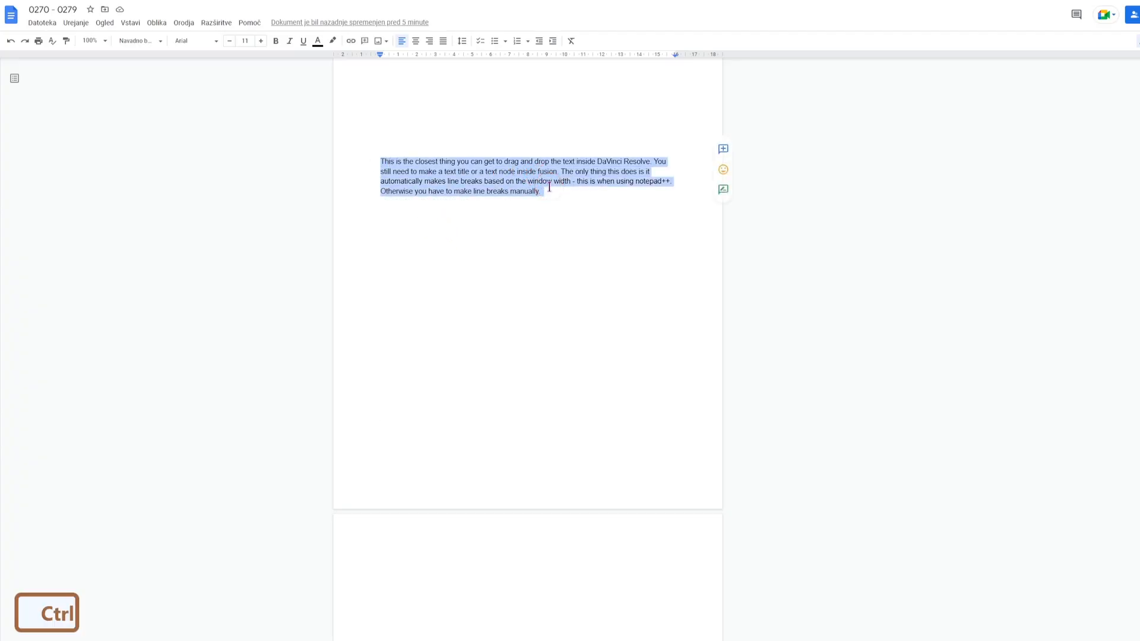
key(ctrl+c)
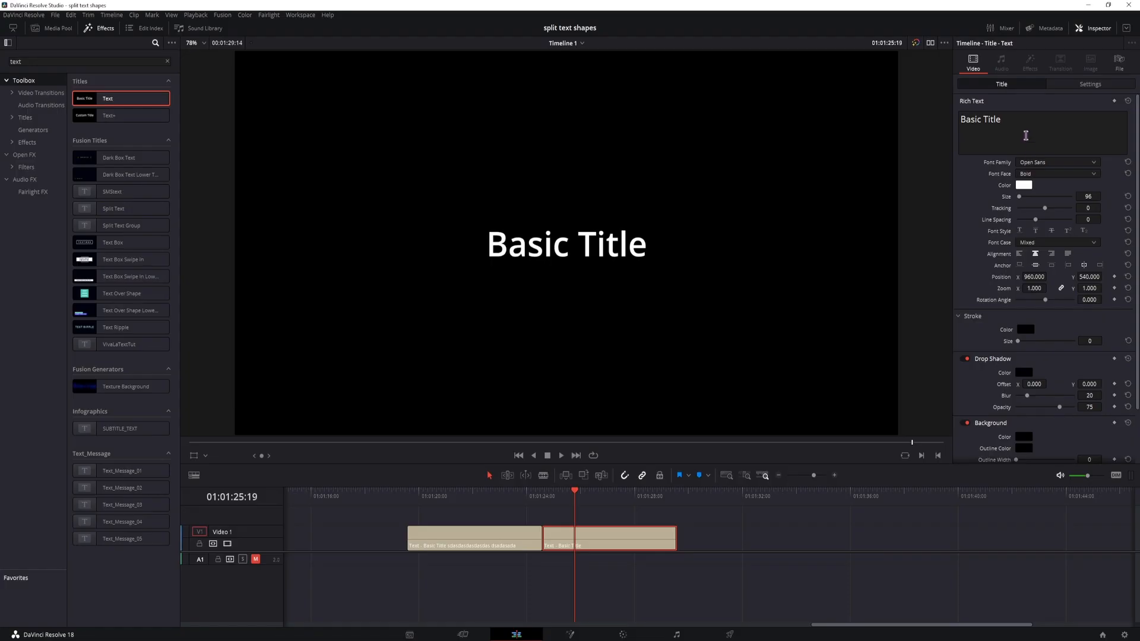
click(1026, 135)
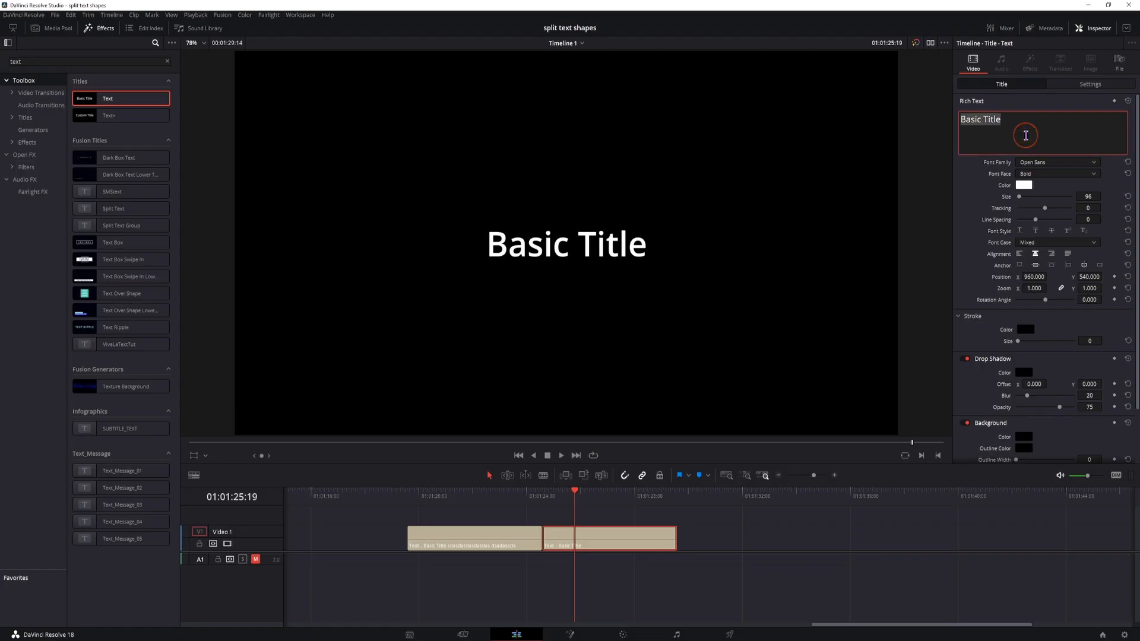
key(ctrl+v)
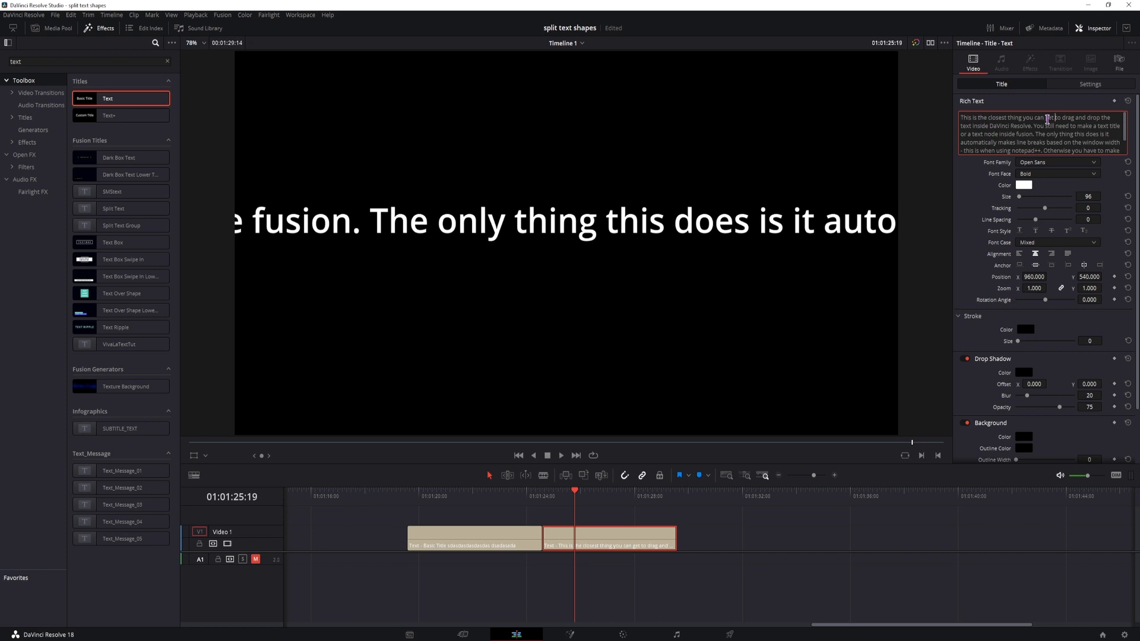
- Insert line breaks in the second title's text after "you can", "drop the text", "You still" and "or a text"
click(1048, 118)
key(BackSpace)
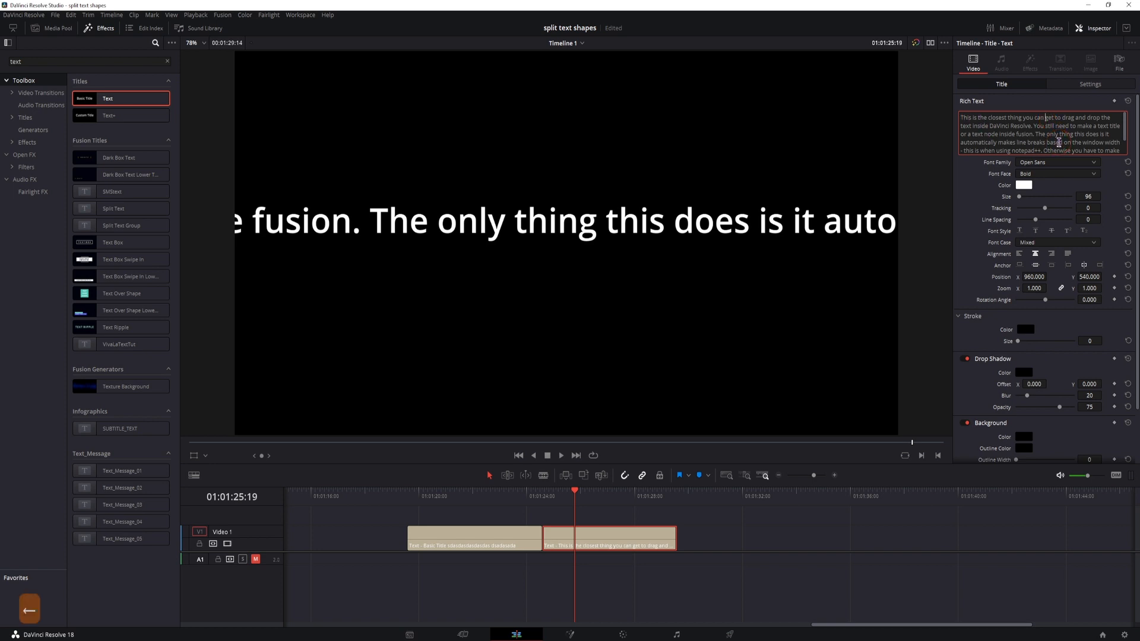
key(Return)
click(1037, 126)
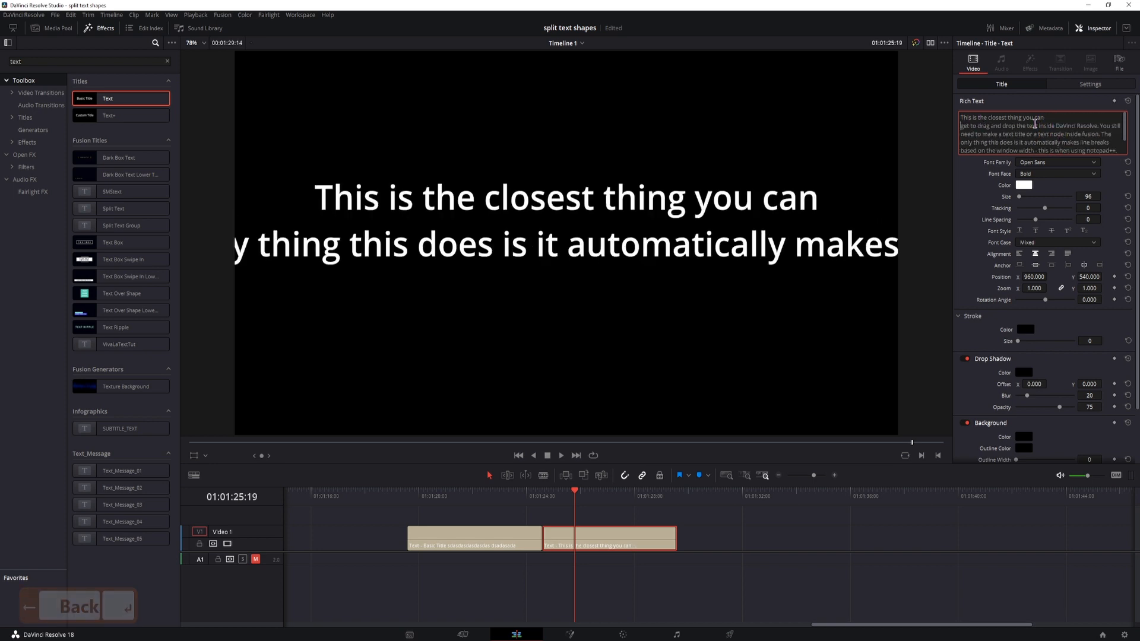
key(BackSpace)
key(Return)
click(1044, 135)
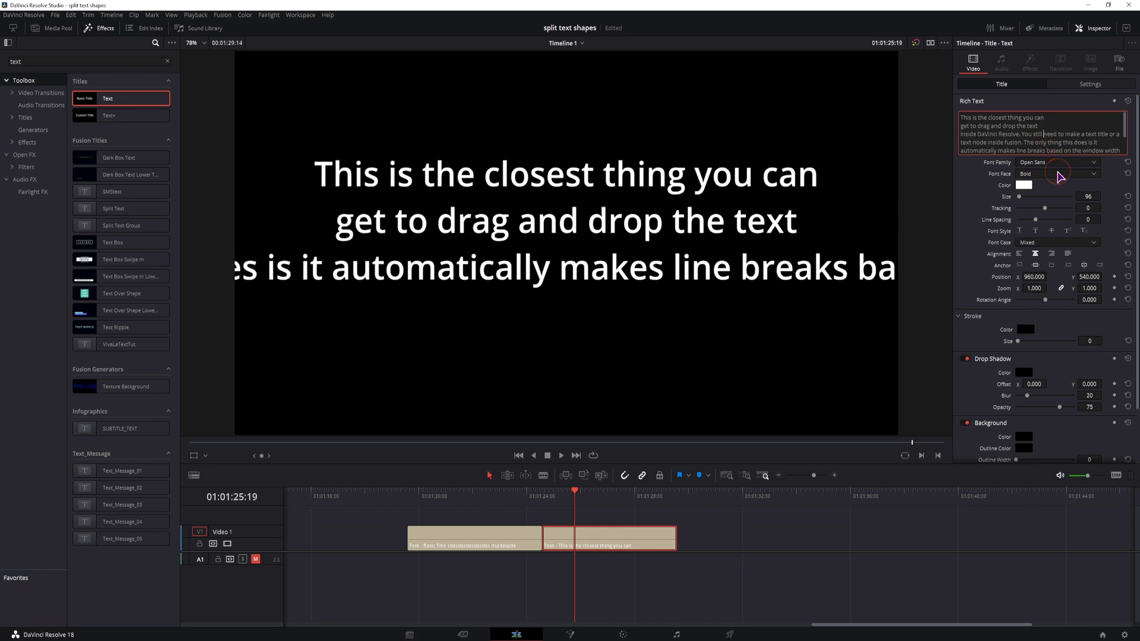
click(1058, 173)
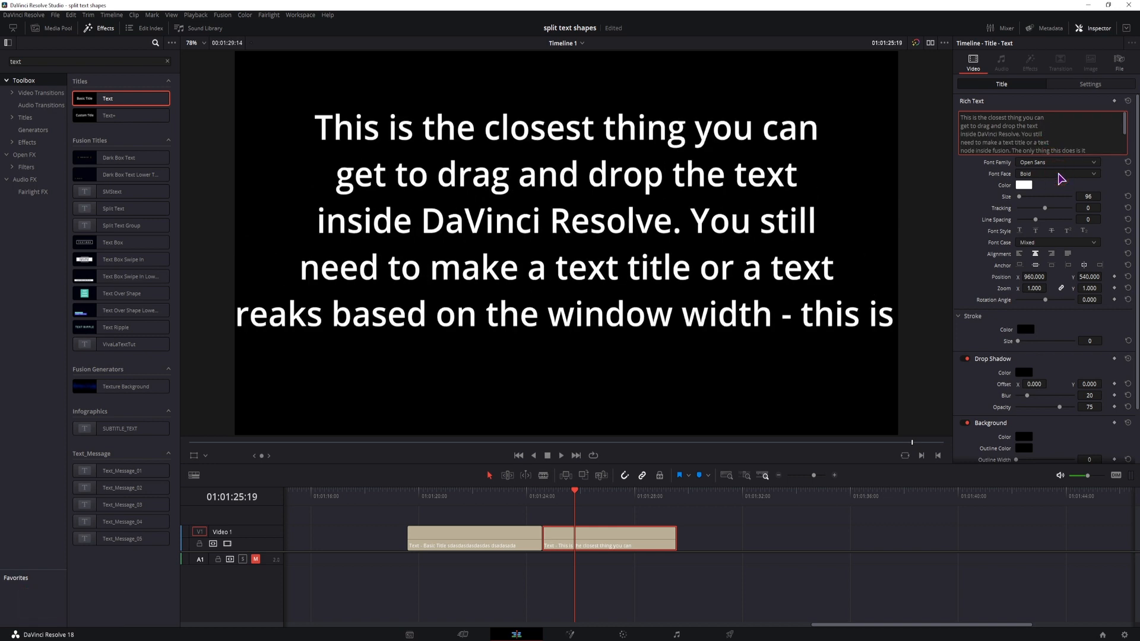
- Break the rest of the title's text after "The only thing", "automatically makes", "window", "notepad++." and "make line"
key(BackSpace)
key(Return)
click(1049, 151)
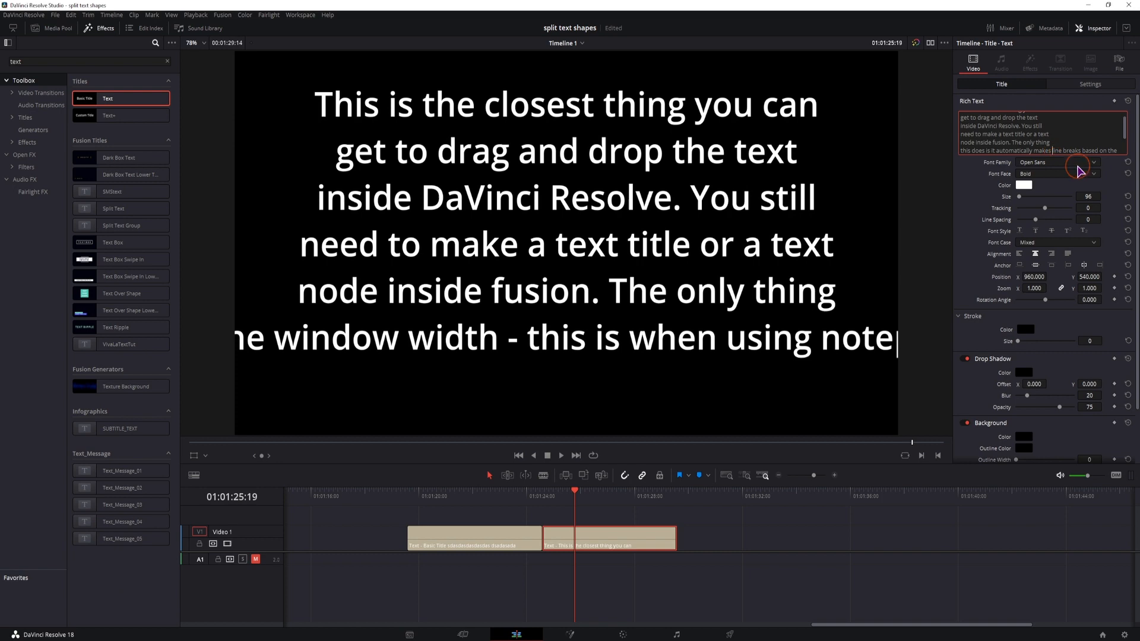
key(BackSpace)
key(Return)
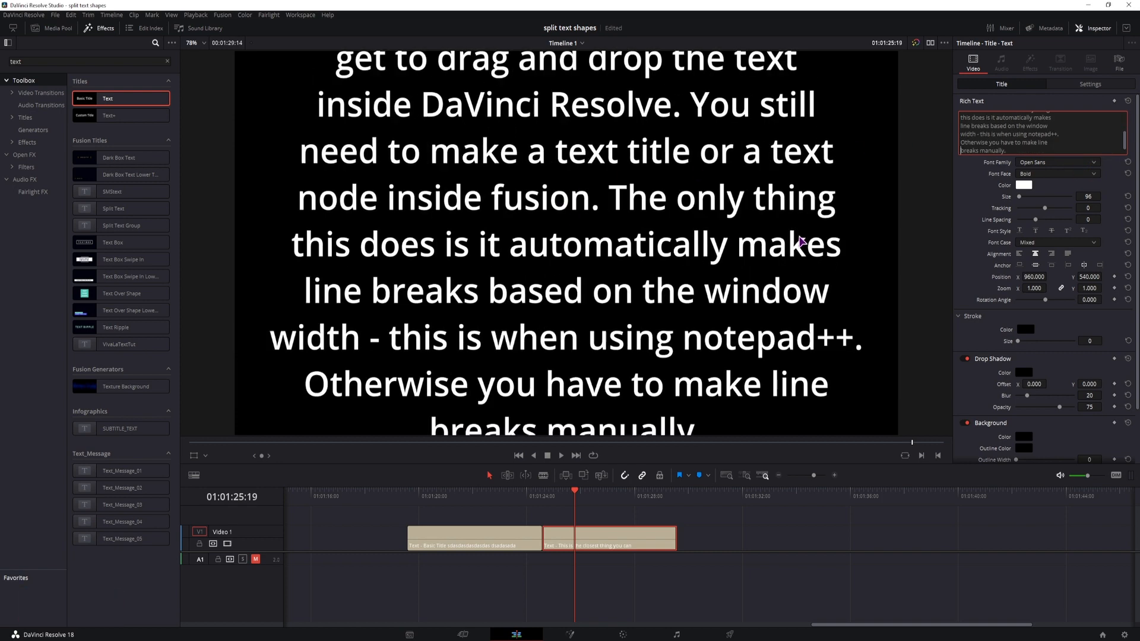
- Align the second title's text to the left and set its size to 53
click(978, 206)
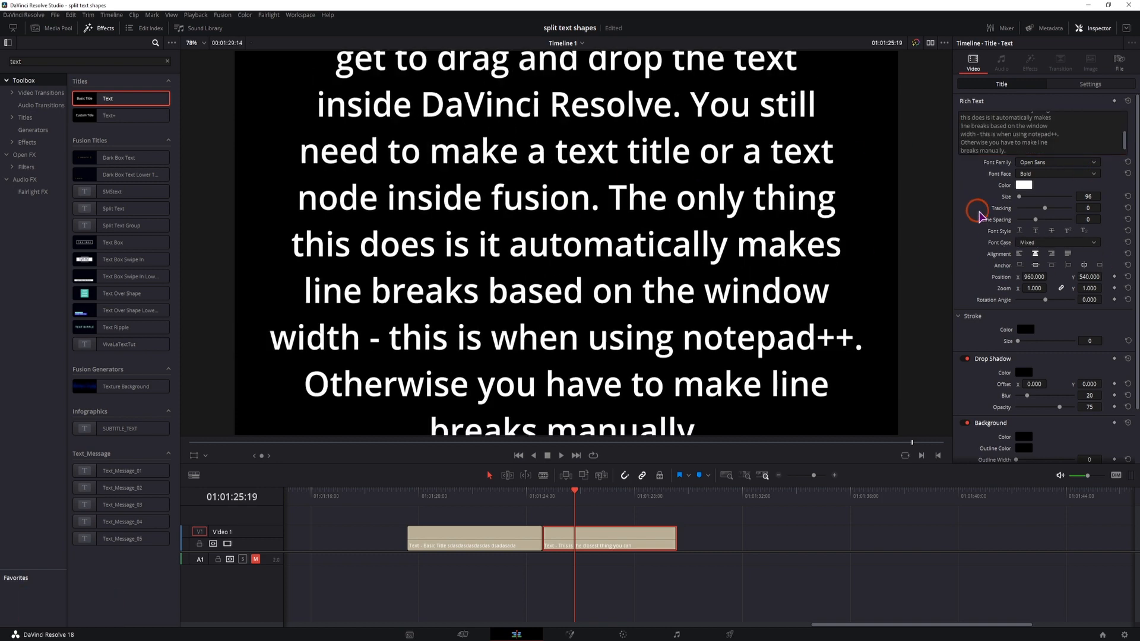
click(1020, 254)
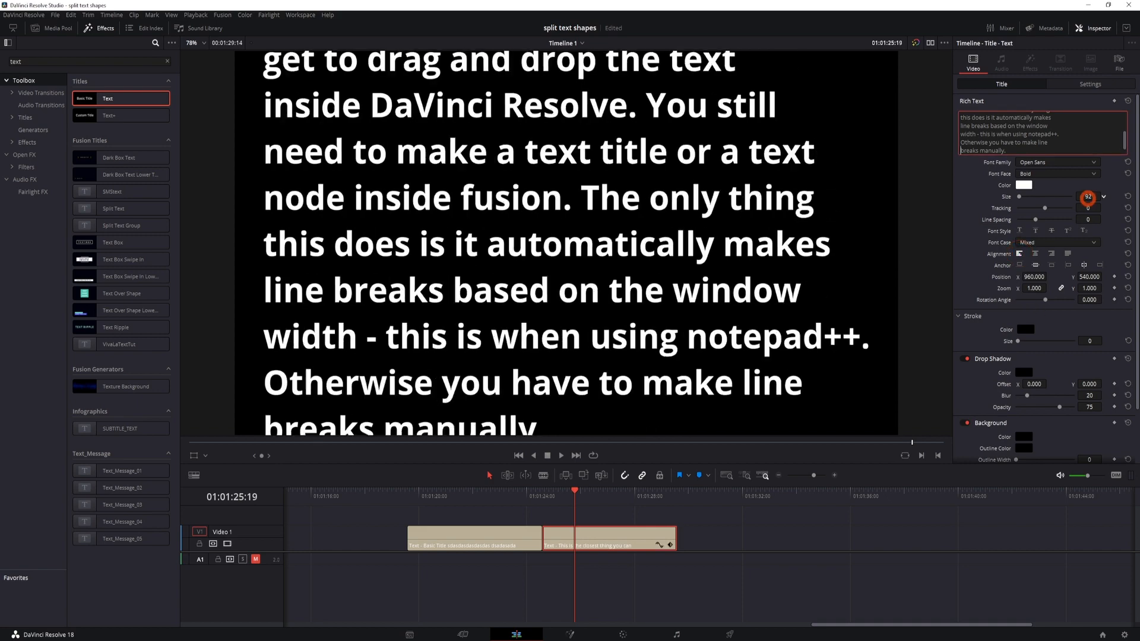
drag(1090, 197, 1071, 200)
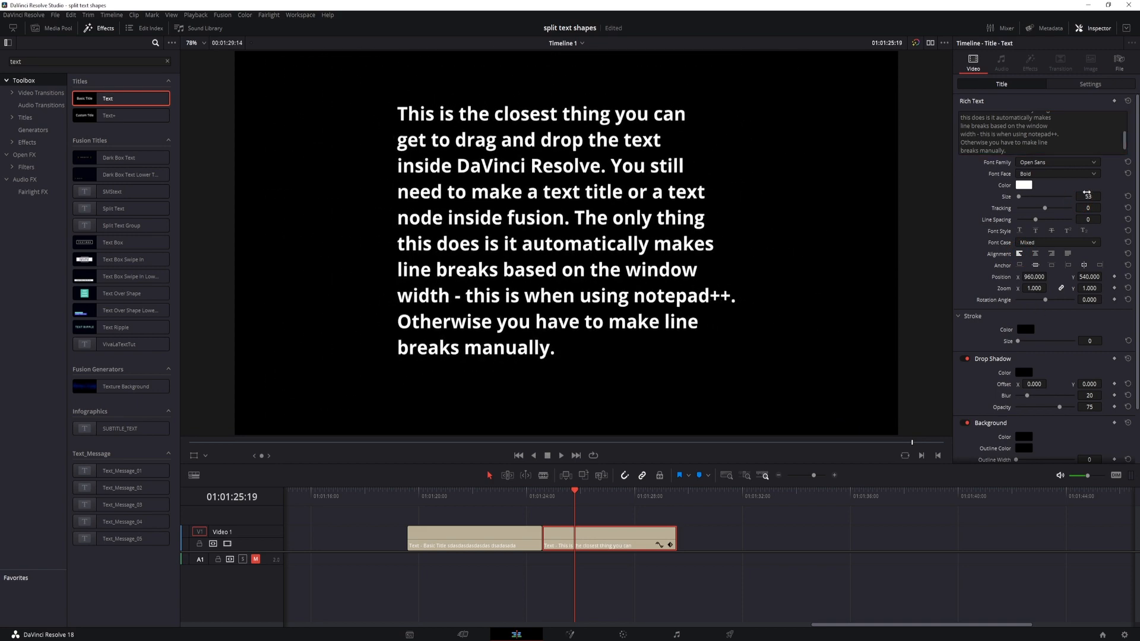
- Change the title's font to Montserrat Alternates SemiBold and its text color to golden yellow
click(1072, 164)
scroll(1069, 309, up, 18)
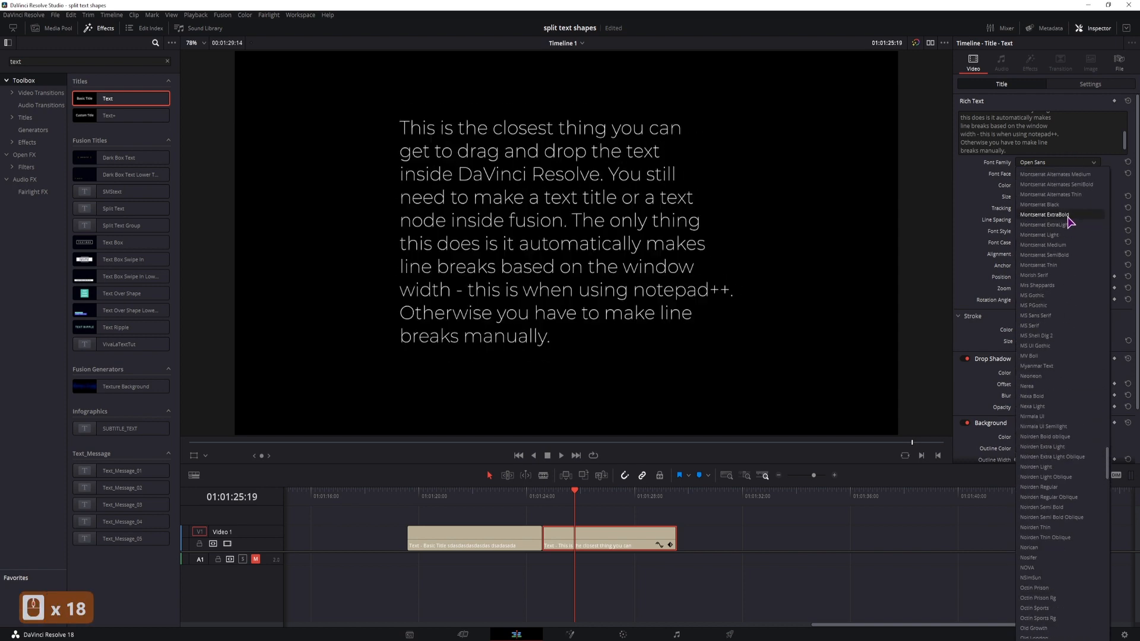
click(1064, 220)
click(1026, 185)
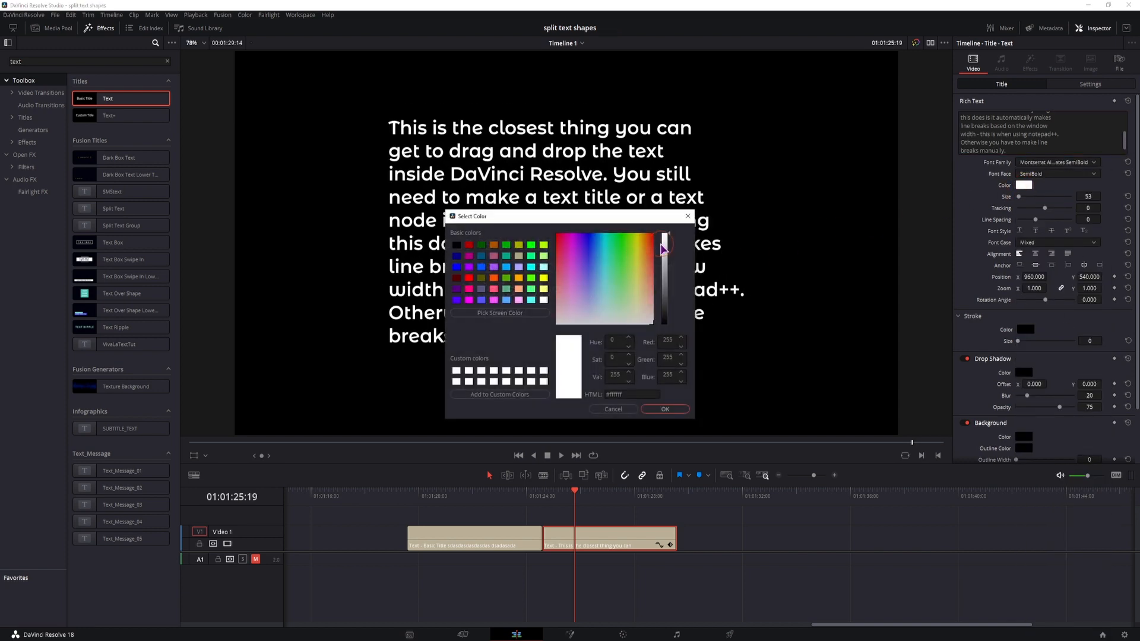
click(637, 249)
click(665, 409)
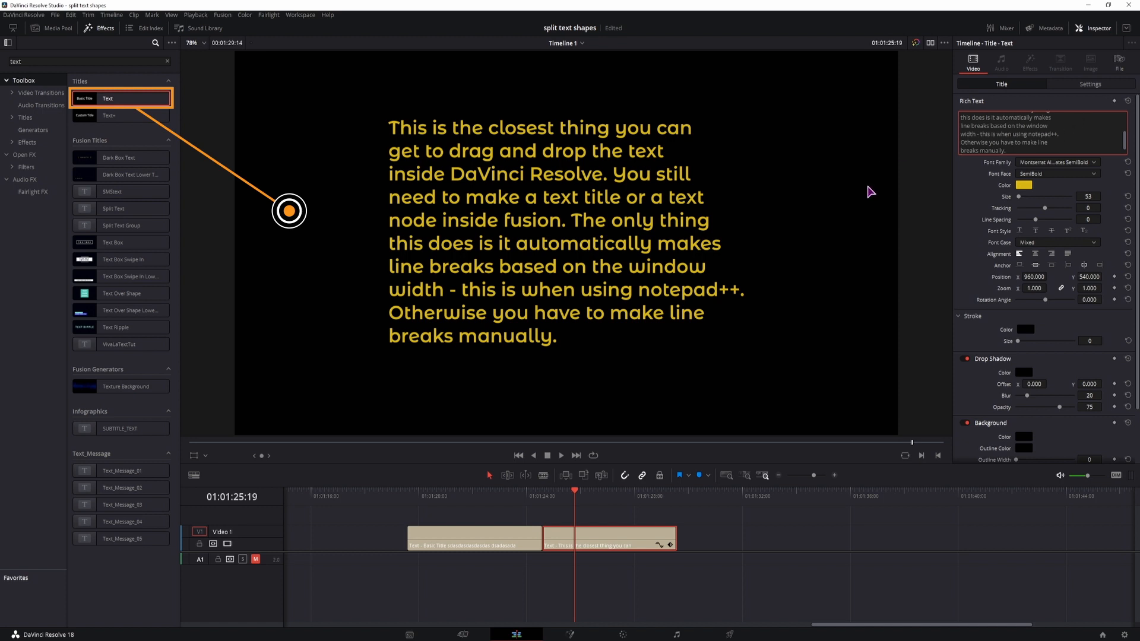
- Format only the words "the closest thing you can" with the Montserrat Alternates Thin font and the turquoise color #2ed6bd
scroll(984, 173, down, 2)
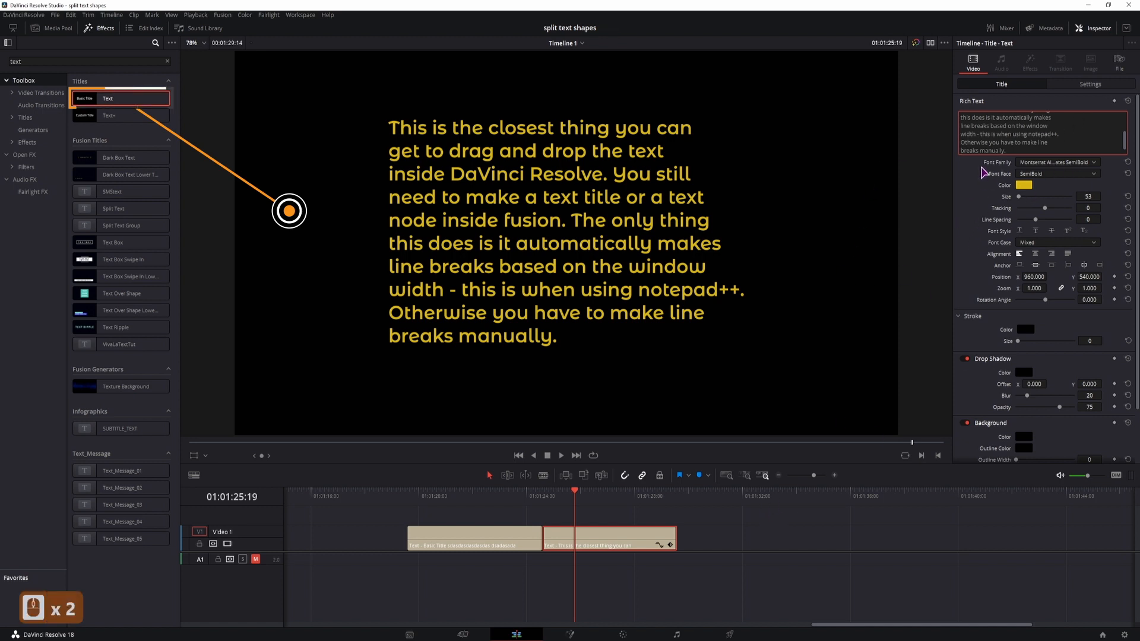
scroll(989, 139, up, 2)
scroll(1010, 130, up, 1)
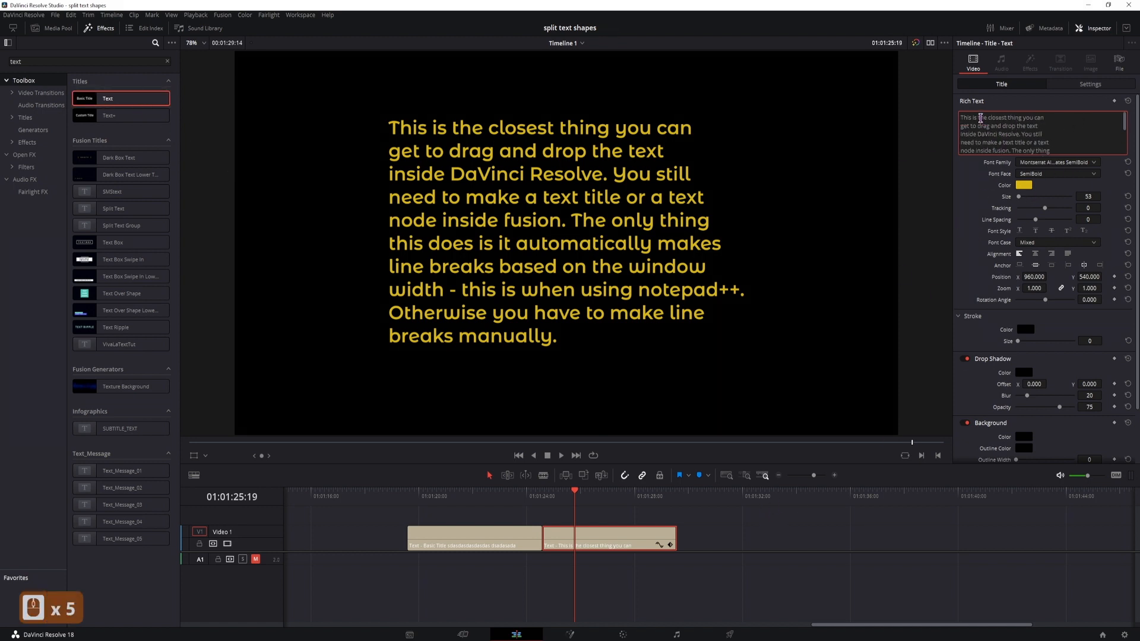
drag(981, 118, 1082, 119)
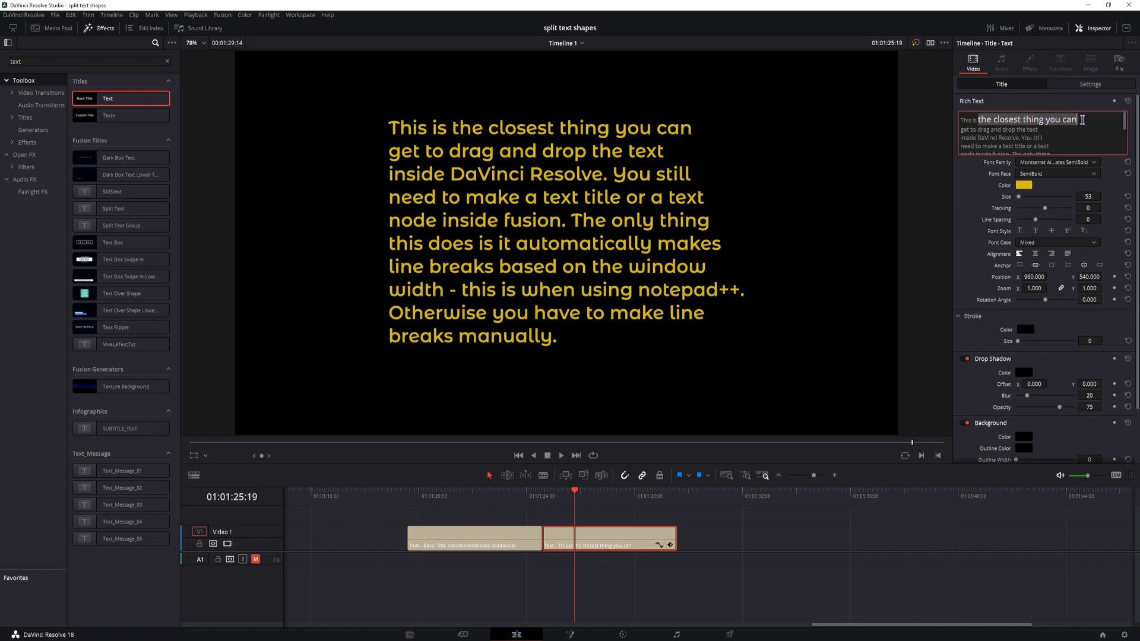
click(1049, 166)
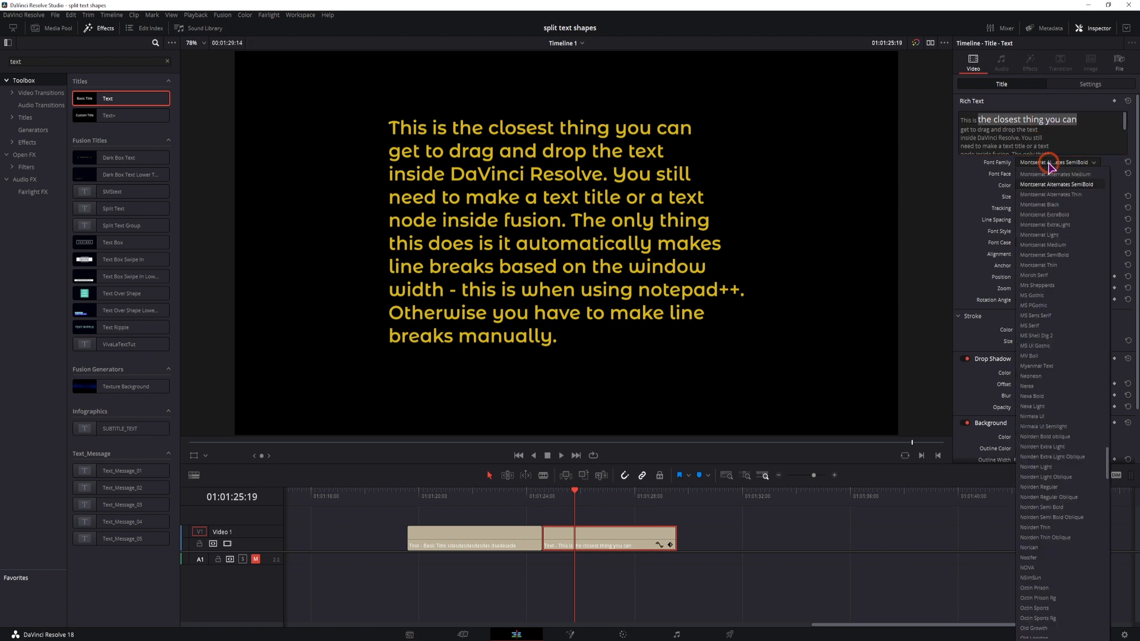
click(1061, 196)
click(1024, 185)
click(606, 254)
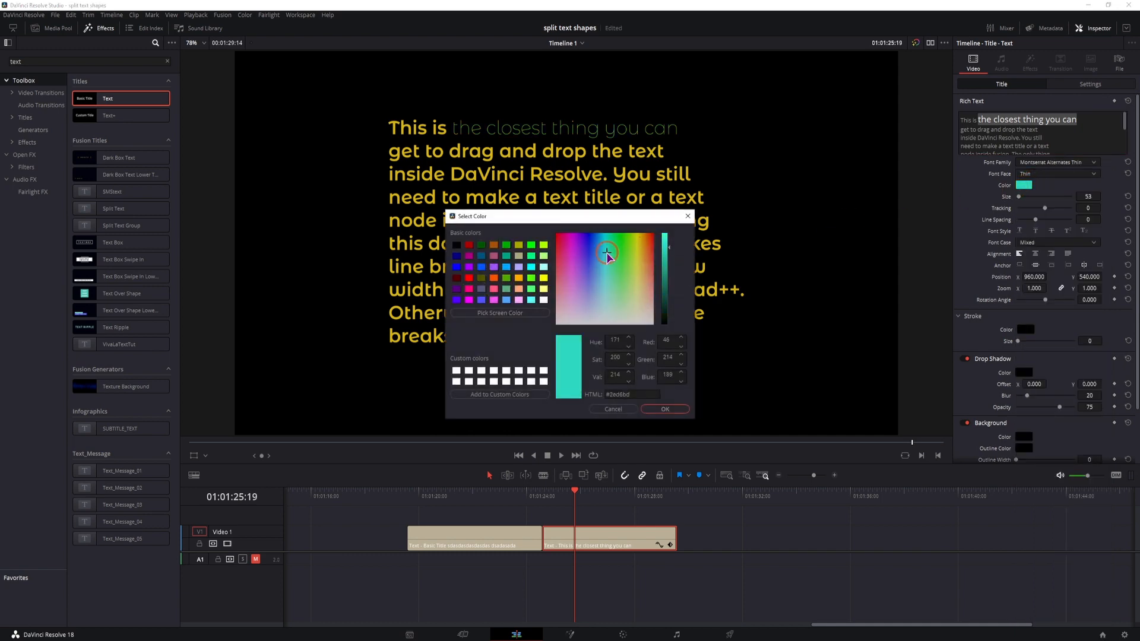
click(665, 409)
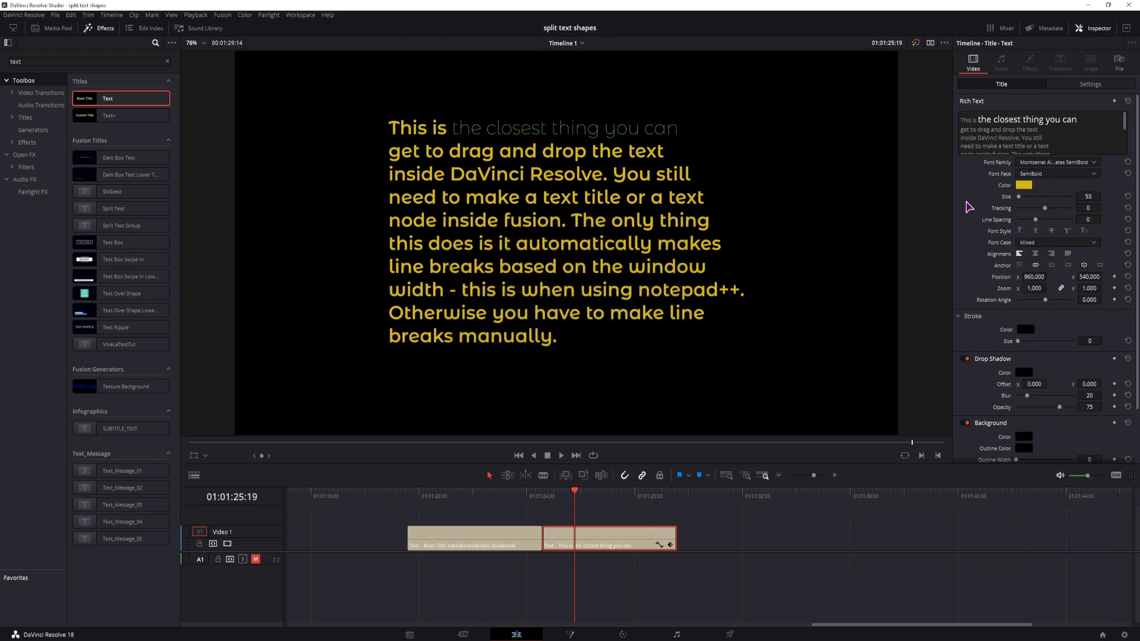
- Give the title a white background with a height of 0.730 and save the project
scroll(971, 231, down, 4)
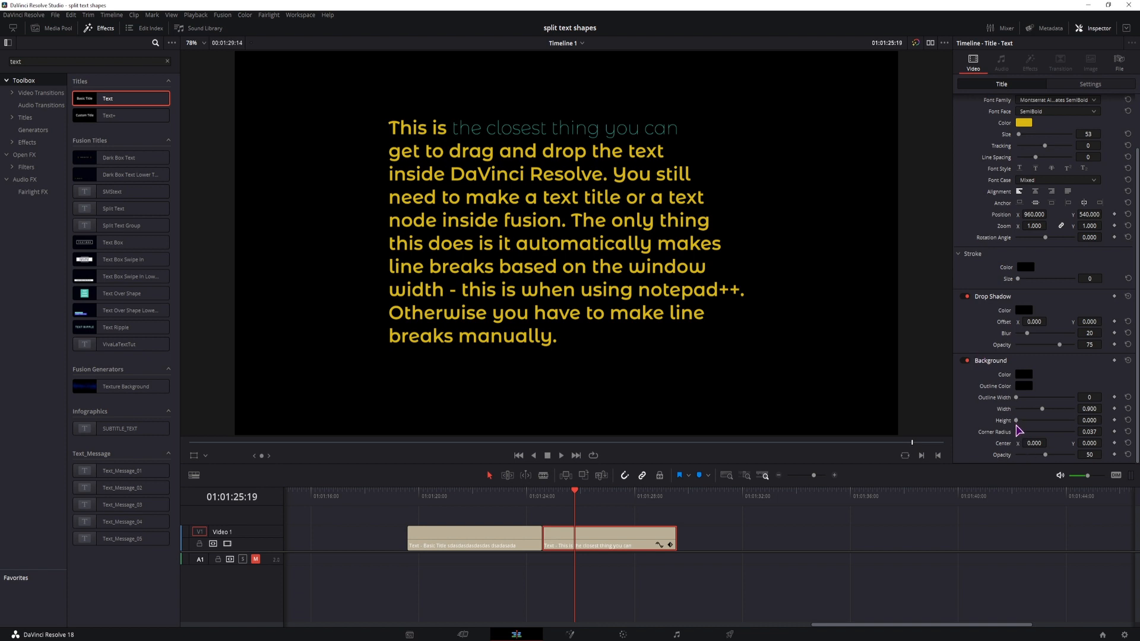
drag(1102, 420, 1104, 420)
click(1024, 375)
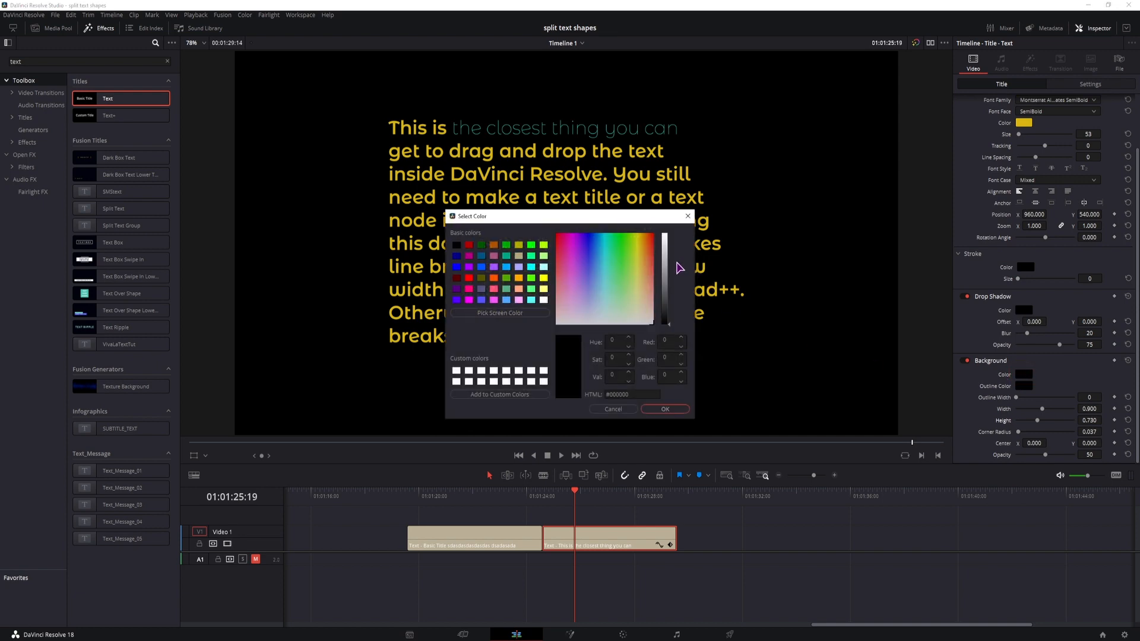
drag(665, 245, 666, 234)
click(669, 409)
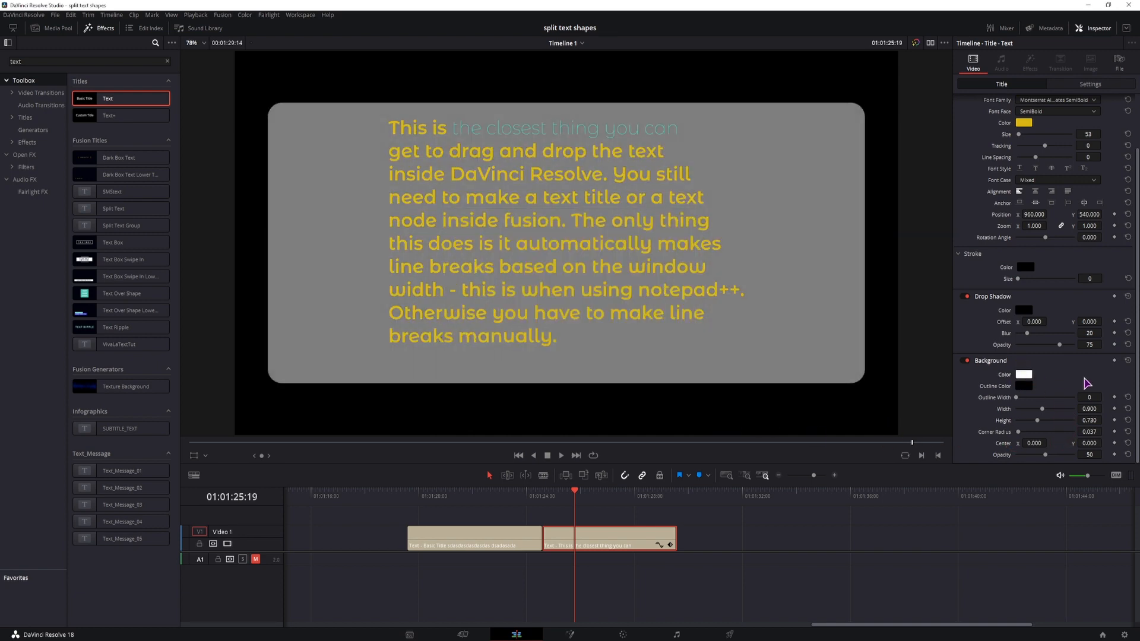
key(ctrl+s)
- Set the title background's width to 0.632, height to 0.705, corner radius to 0.004 and opacity to 95
drag(1086, 423, 1060, 409)
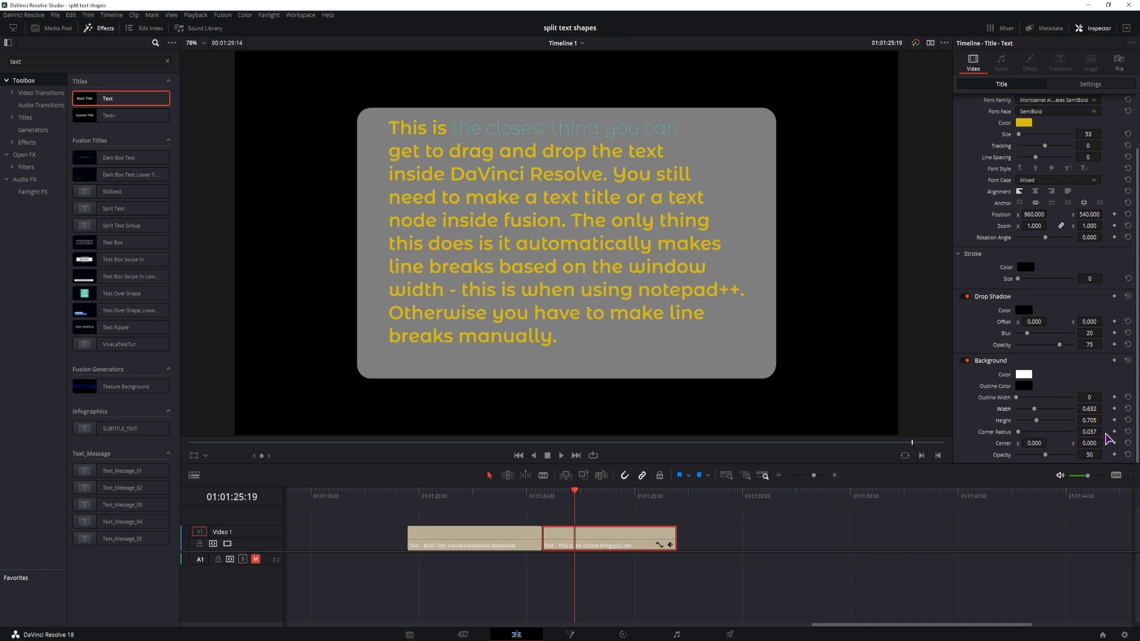
drag(1107, 434, 1087, 456)
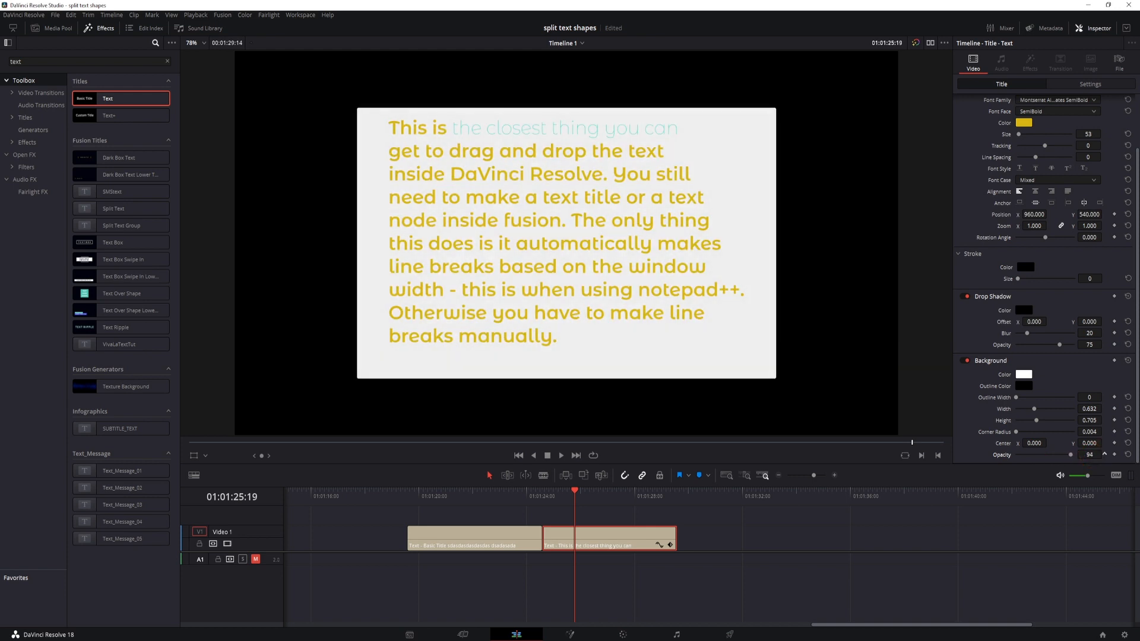
- Duplicate the second title on Video 1, placing the copy after a gap at about 01:01:31:05
scroll(664, 537, right, 5)
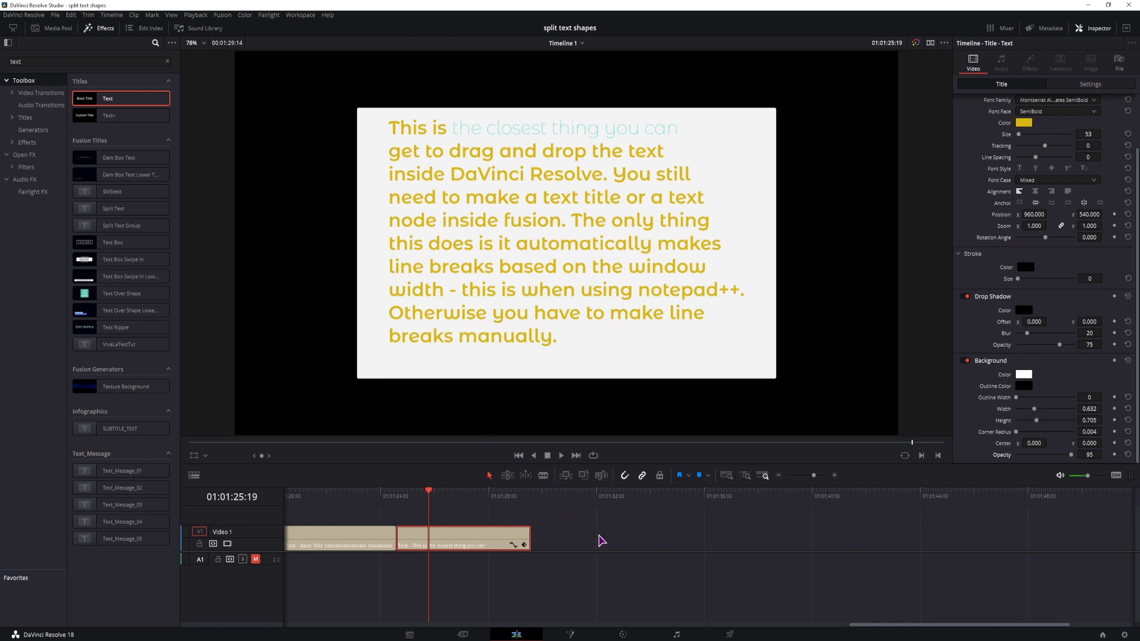
click(566, 541)
click(487, 540)
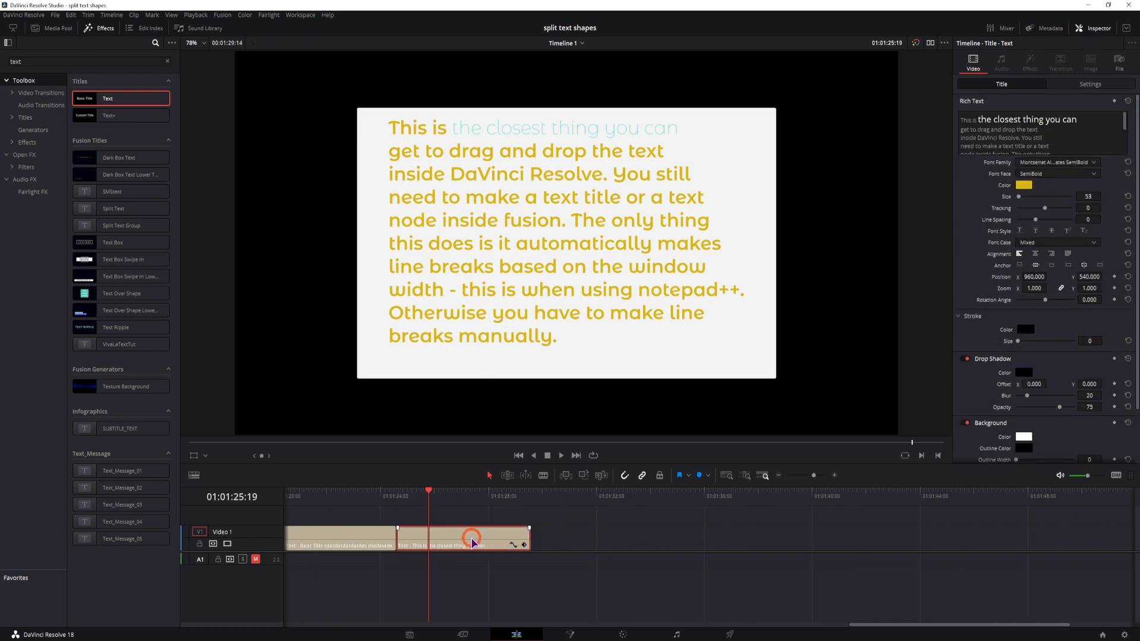
drag(472, 542, 651, 542)
click(575, 494)
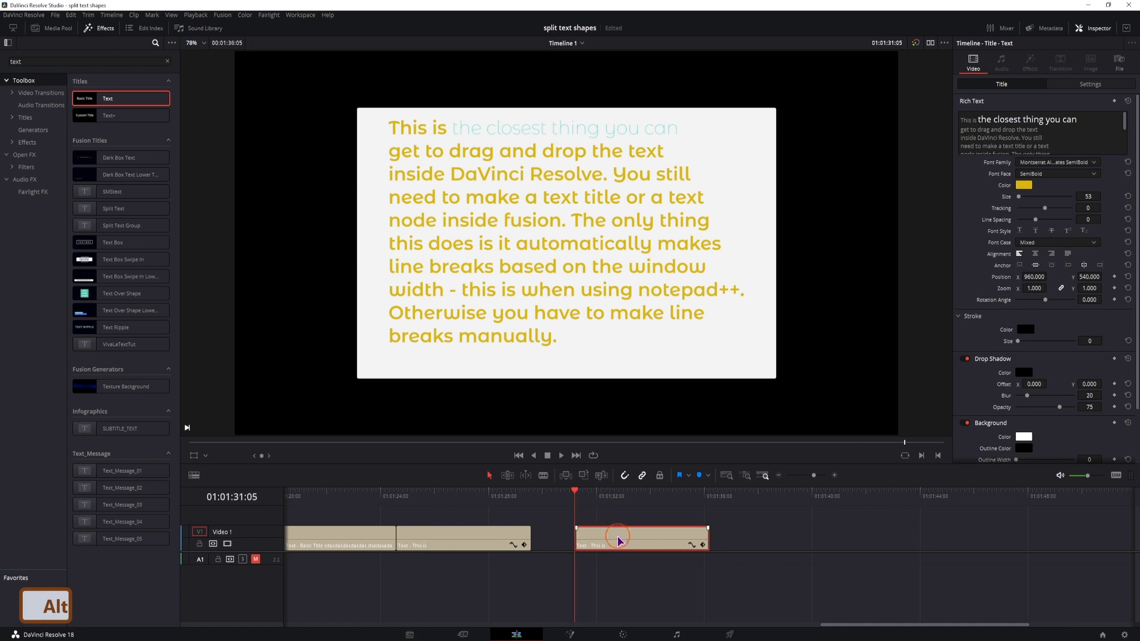
- Clear all text from the duplicated title and reduce the height of its white background
scroll(1045, 133, down, 5)
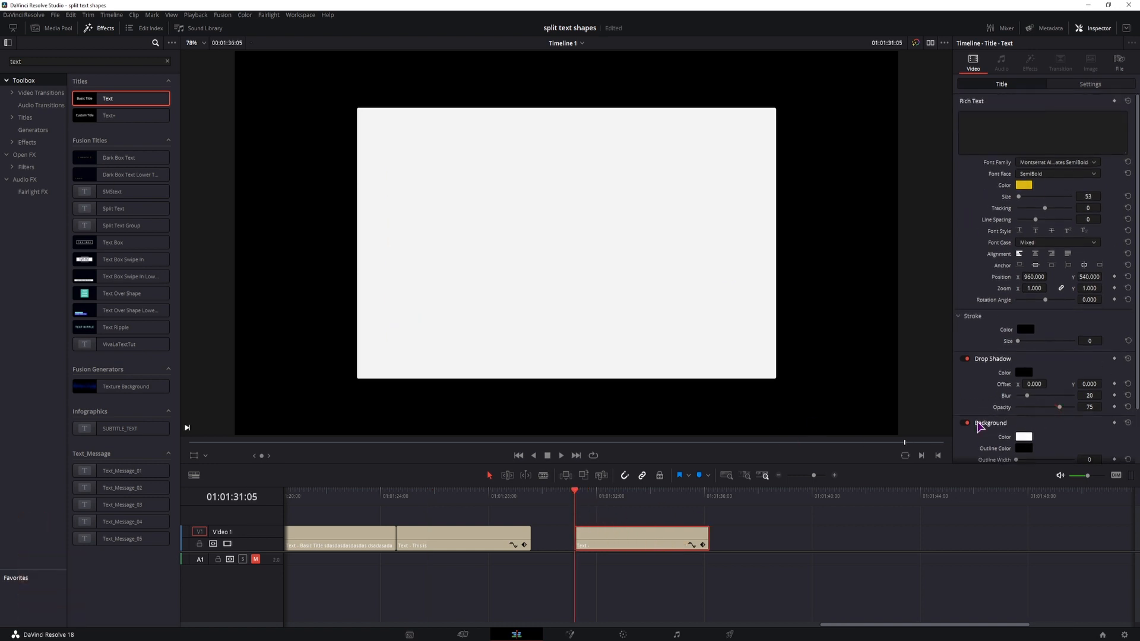
scroll(1016, 434, down, 2)
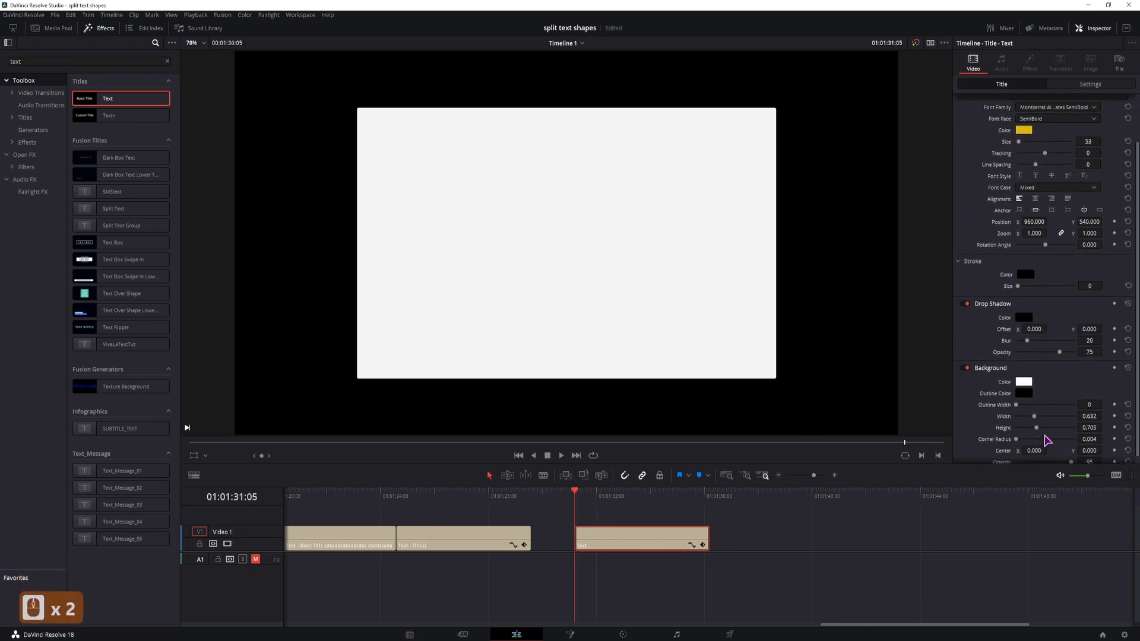
drag(1036, 427, 1013, 428)
click(605, 496)
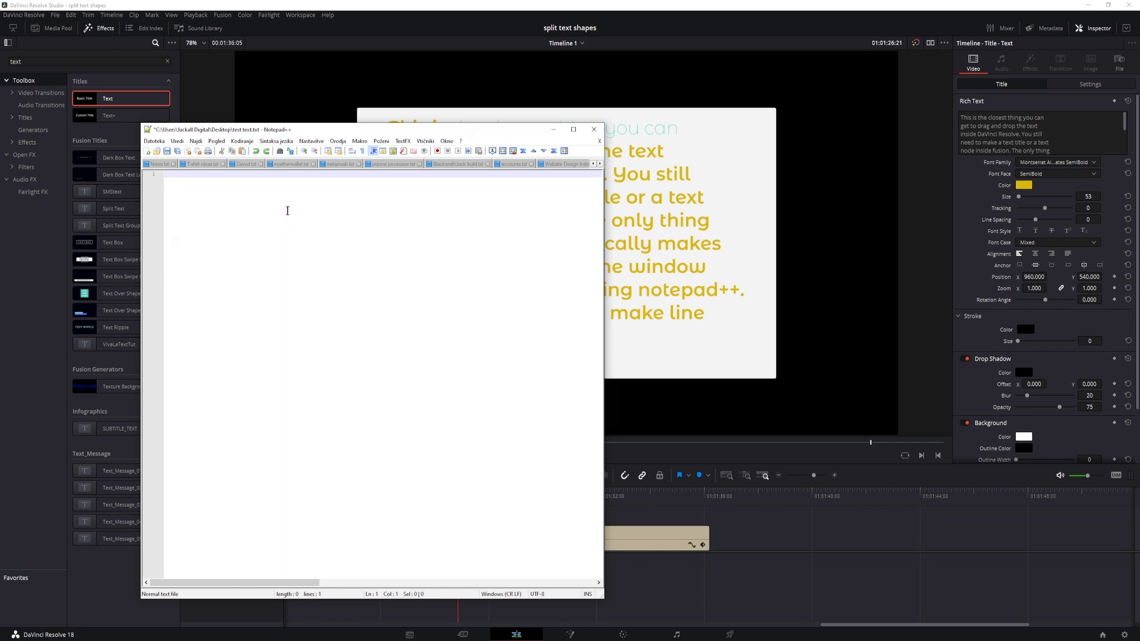
- Paste the paragraph into the empty test text.txt file in Notepad++ and split it into lines fitting a narrowed window
key(ctrl+v)
key(ctrl+a)
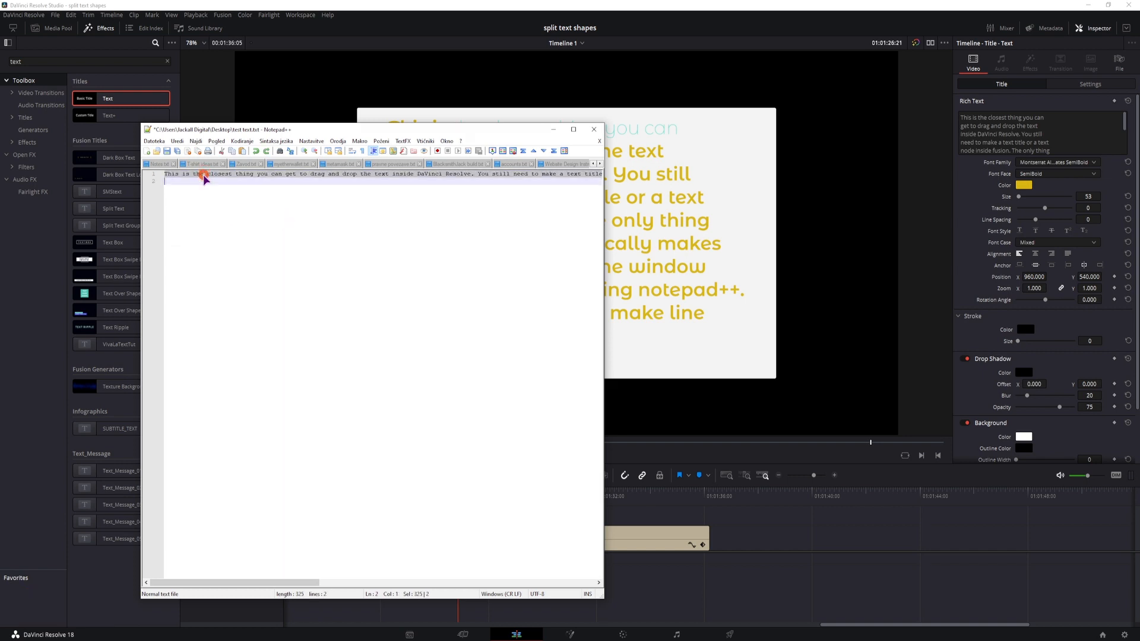
drag(603, 264, 331, 270)
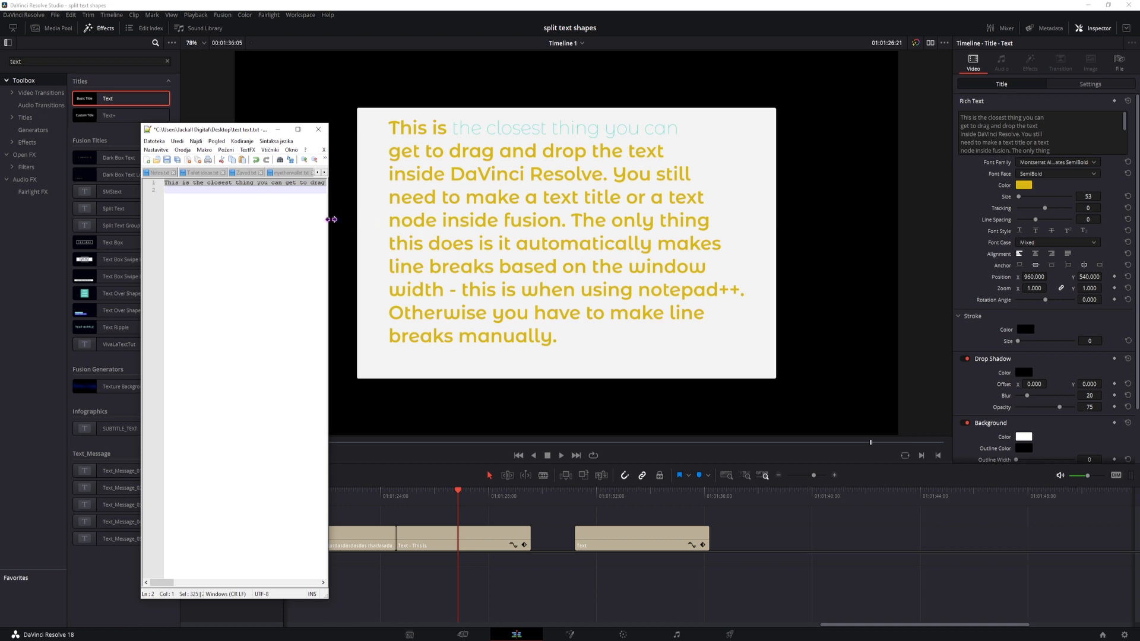
drag(329, 222, 287, 226)
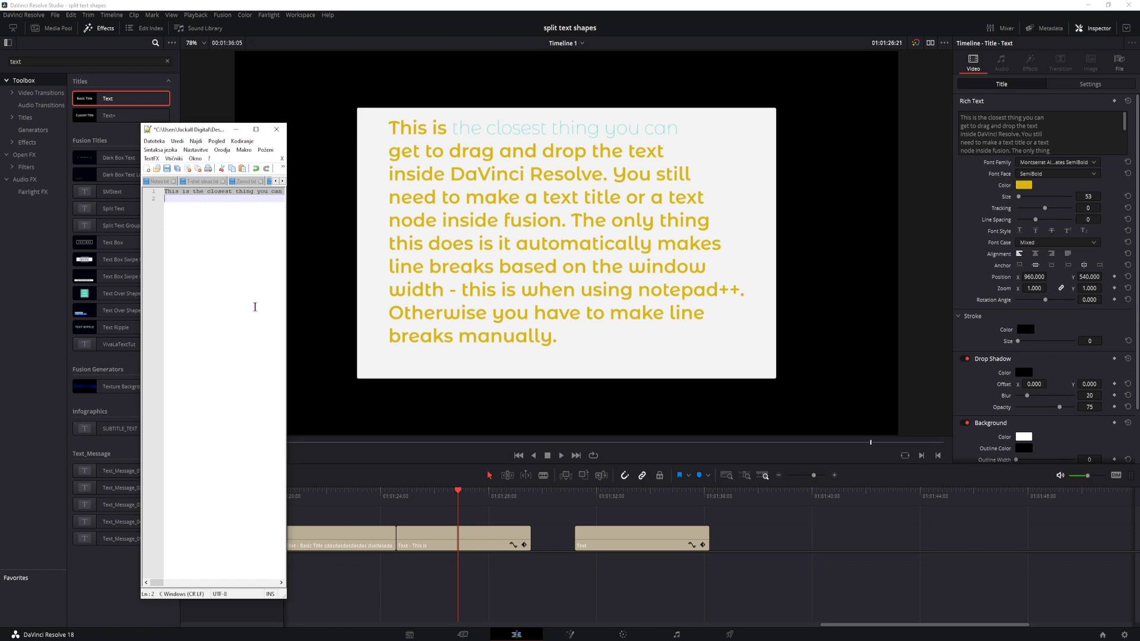
key(ctrl)
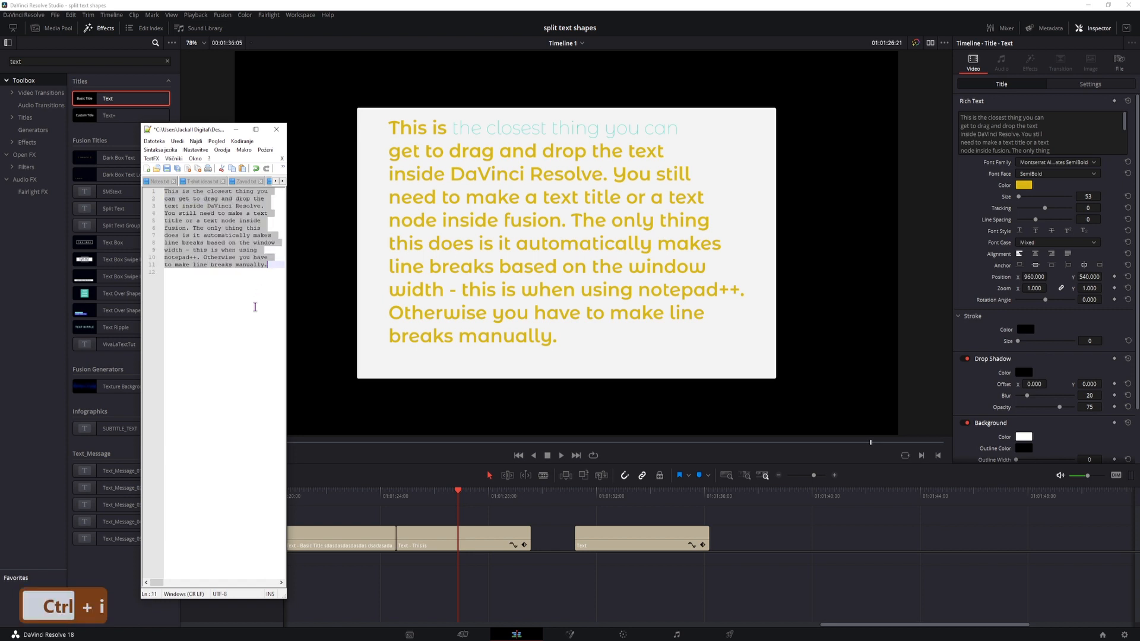
- Copy the line-split paragraph from Notepad++ and paste it into the empty third title on Video 1 in DaVinci Resolve
click(277, 275)
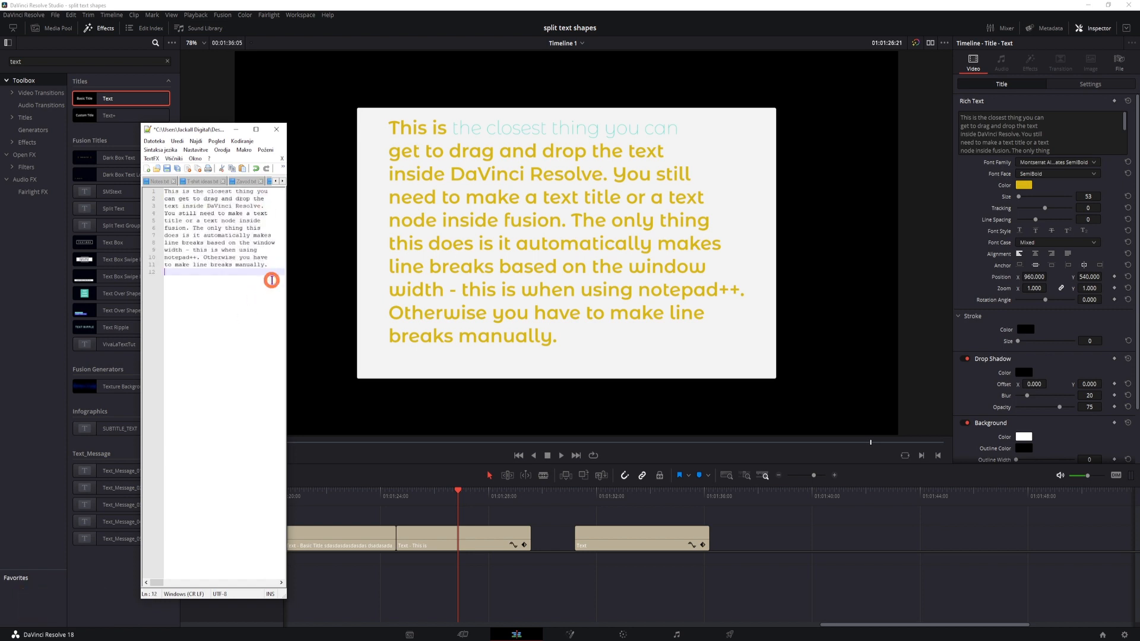
key(ctrl+a)
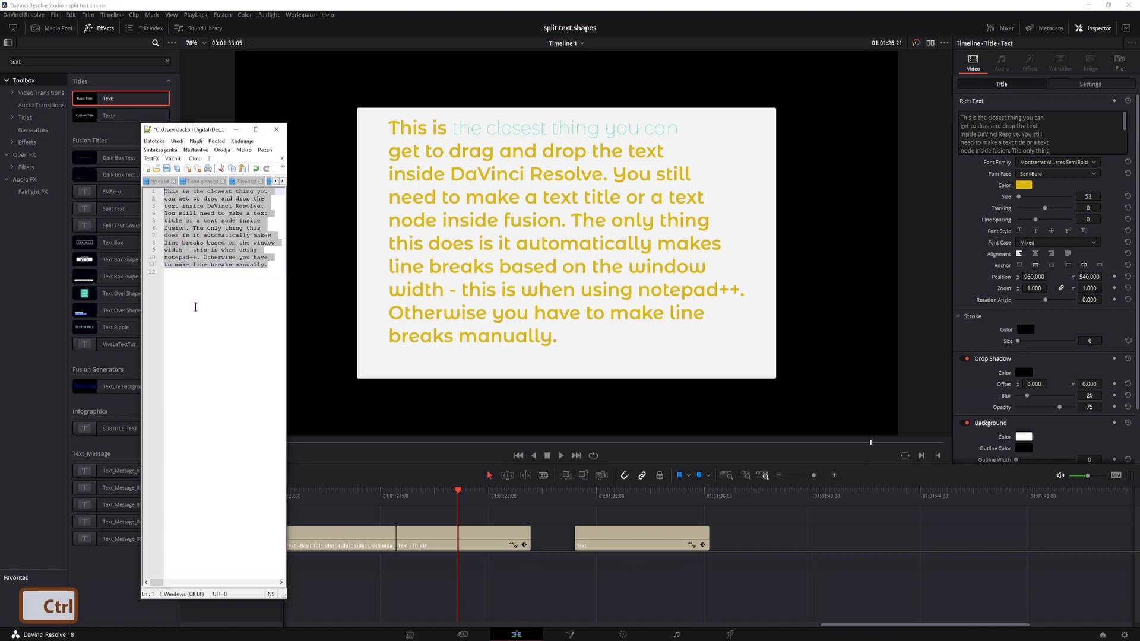
key(ctrl+c)
click(639, 546)
click(984, 133)
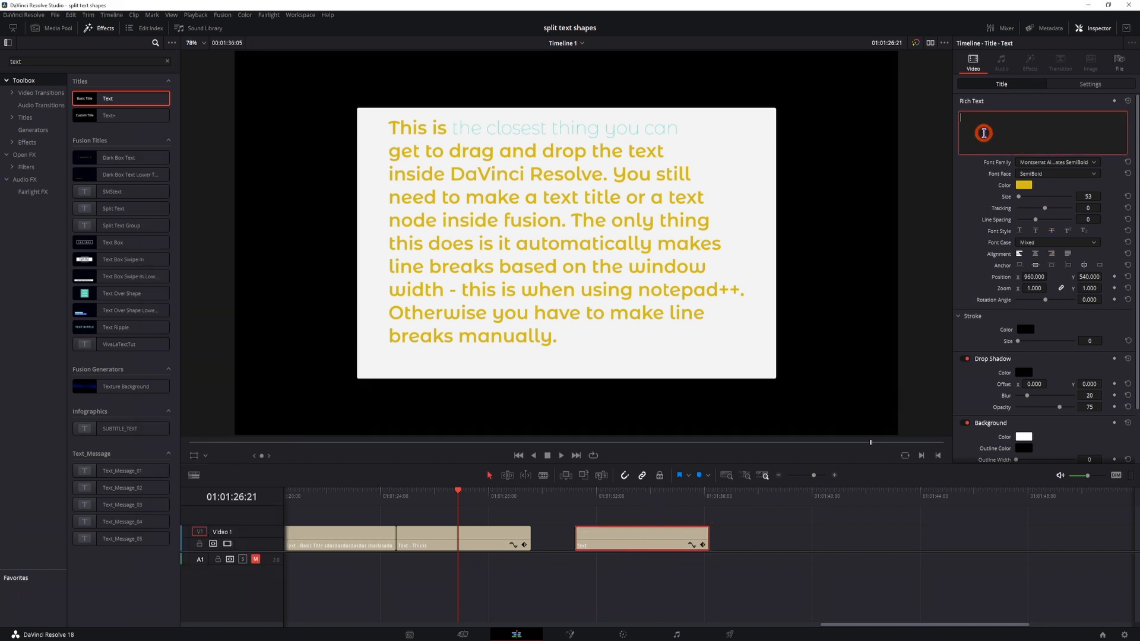
key(ctrl+v)
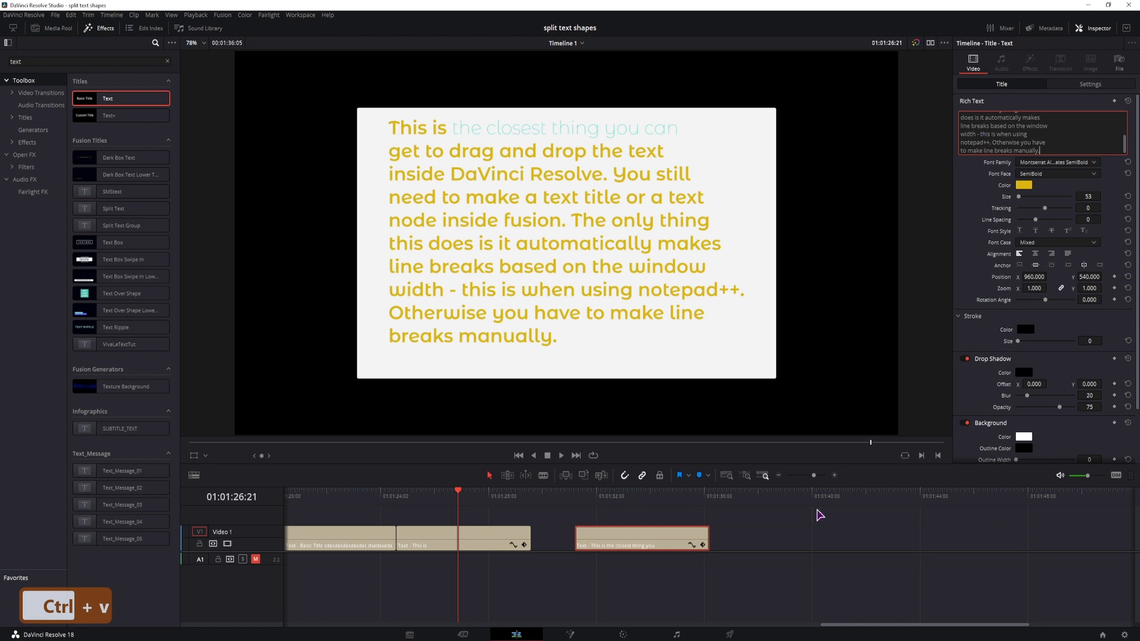
- Set the third title's background height to 0.763 and compare its frame with the preceding title's
click(610, 495)
scroll(1062, 442, down, 2)
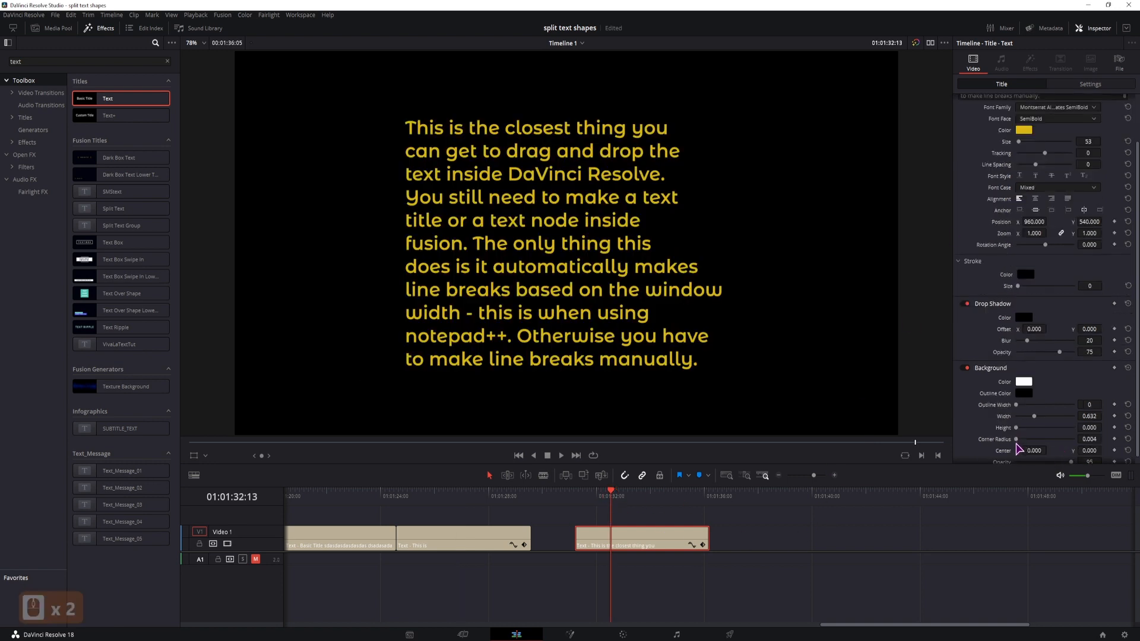
drag(1016, 428, 1041, 429)
drag(1041, 429, 1040, 429)
drag(485, 496, 596, 497)
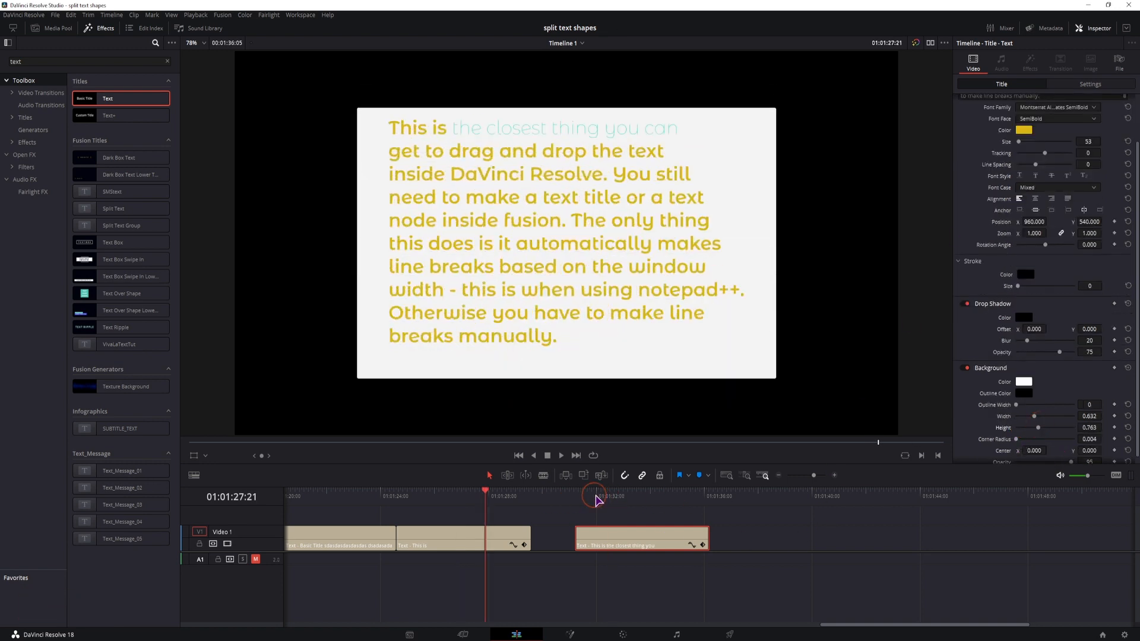
click(610, 501)
click(494, 500)
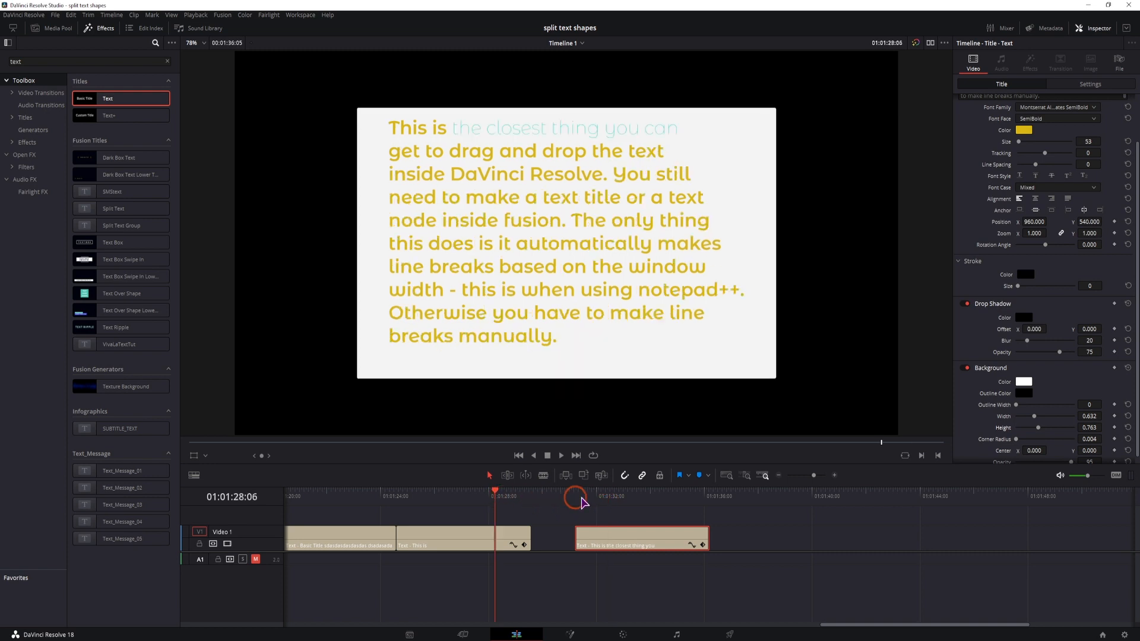
click(610, 501)
click(484, 501)
drag(614, 503, 607, 503)
- Rejoin the paragraph's lines in Notepad++, split them again for a slightly wider window, and replace the third title's text with the result
key(alt+Tab)
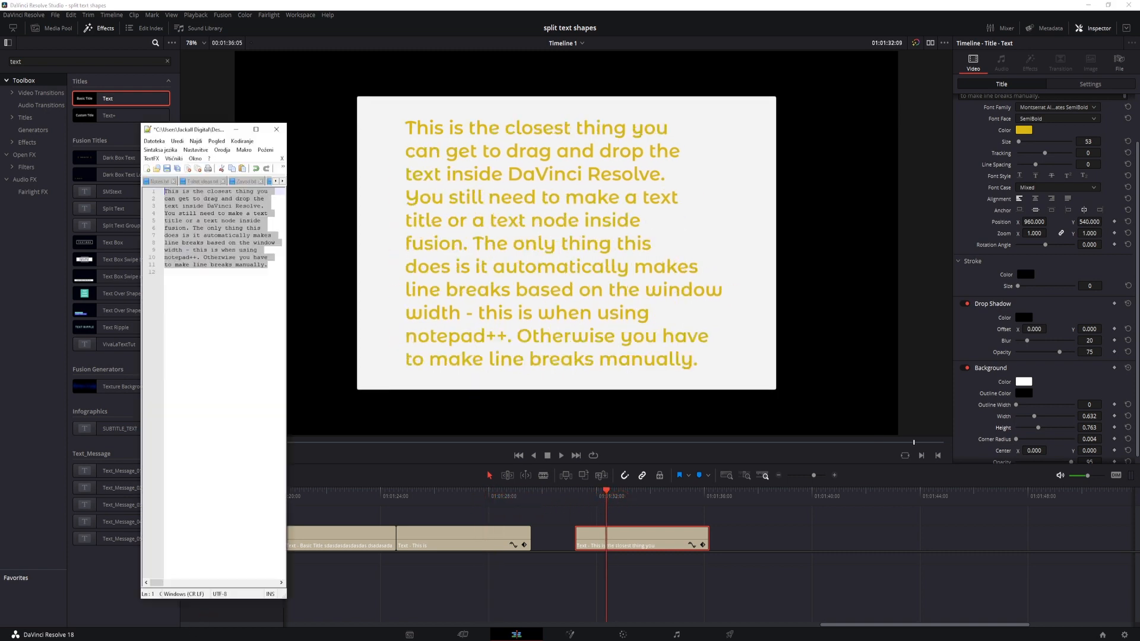
drag(286, 363, 316, 363)
key(ctrl+i)
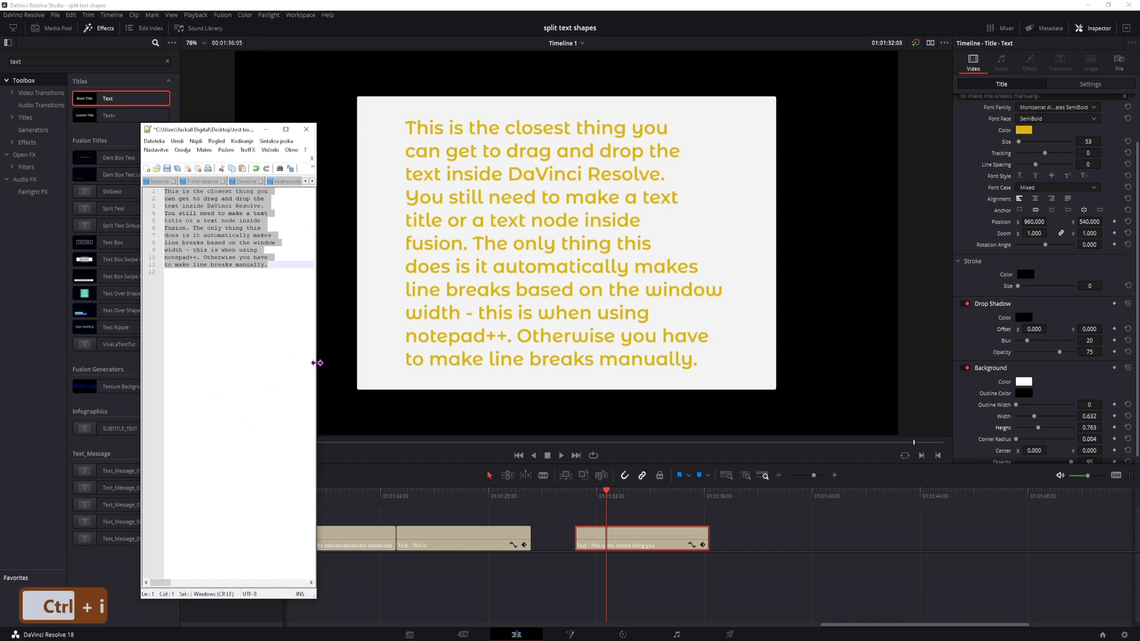
key(ctrl)
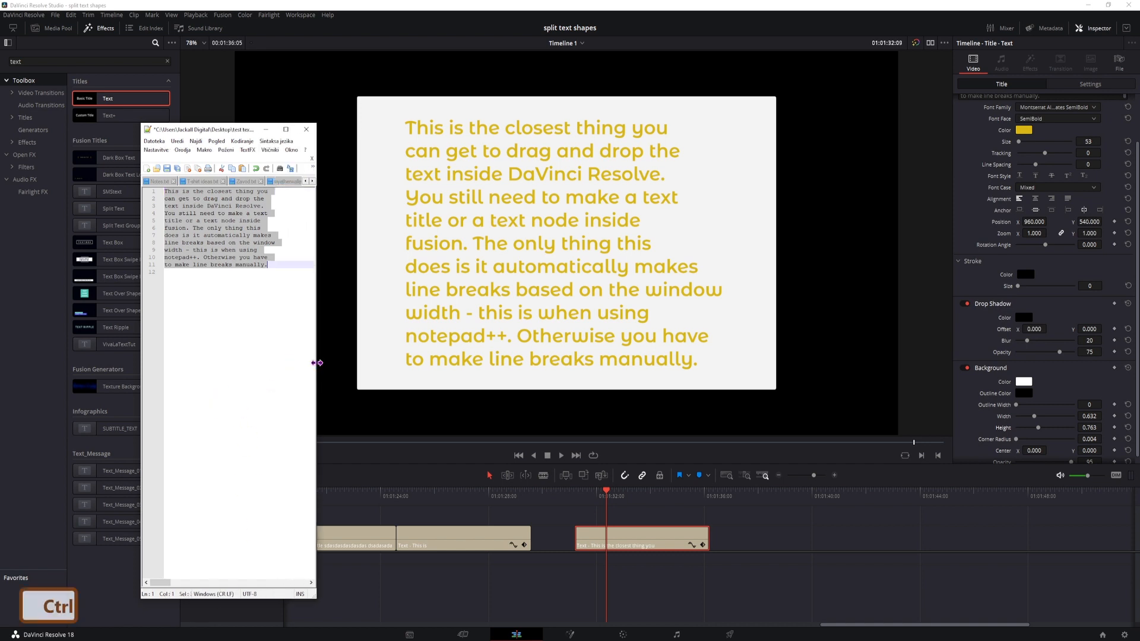
key(ctrl+j)
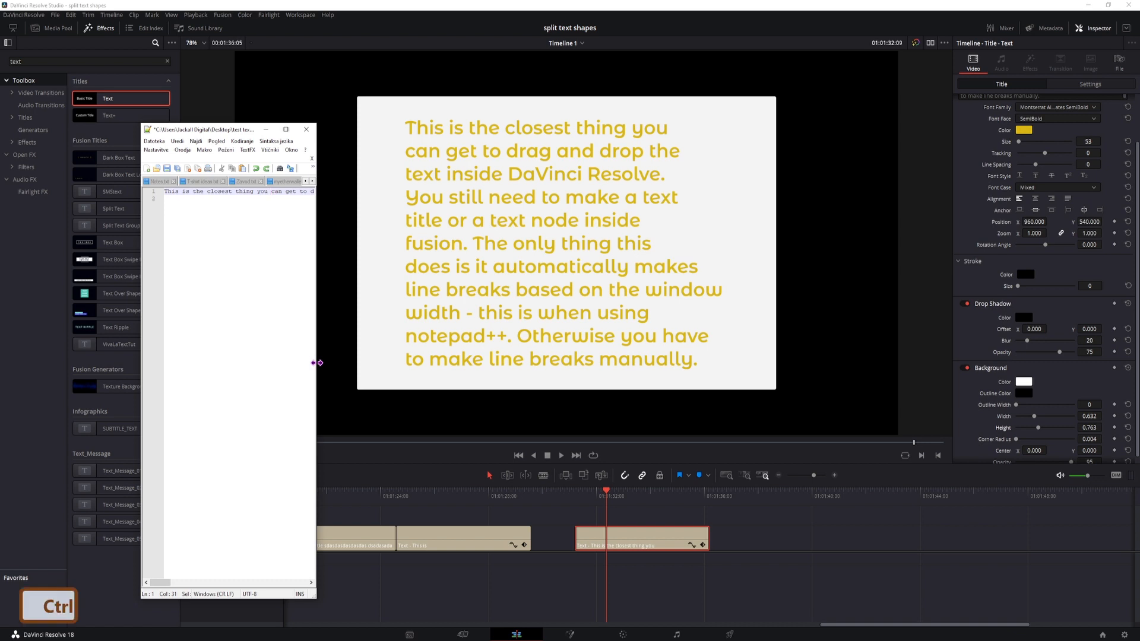
triple_click(250, 191)
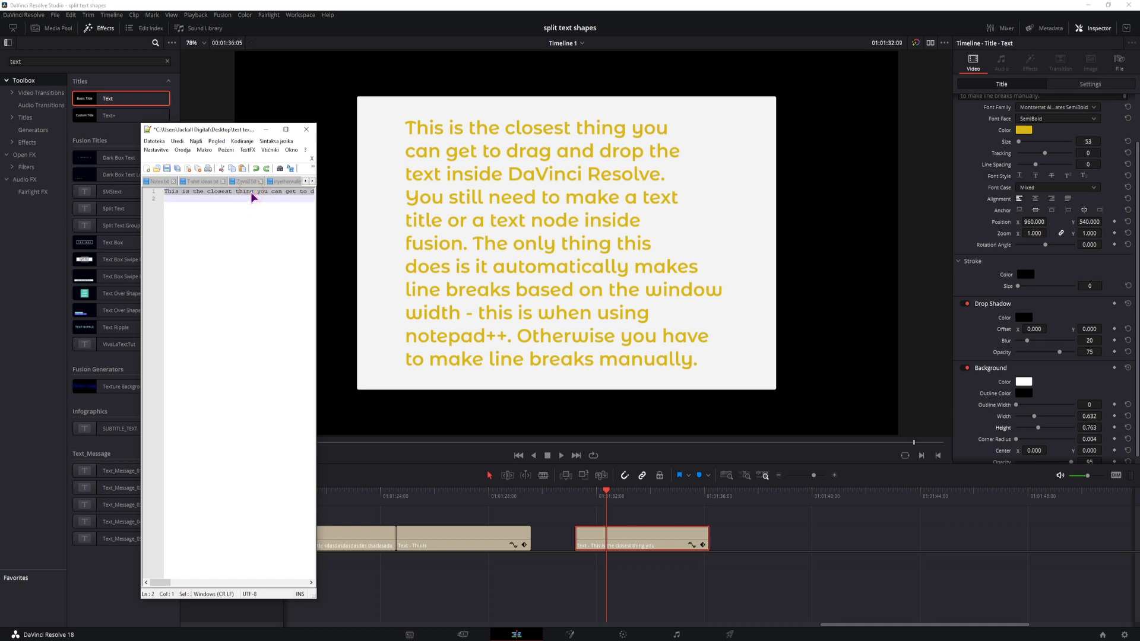
key(ctrl)
key(ctrl+i)
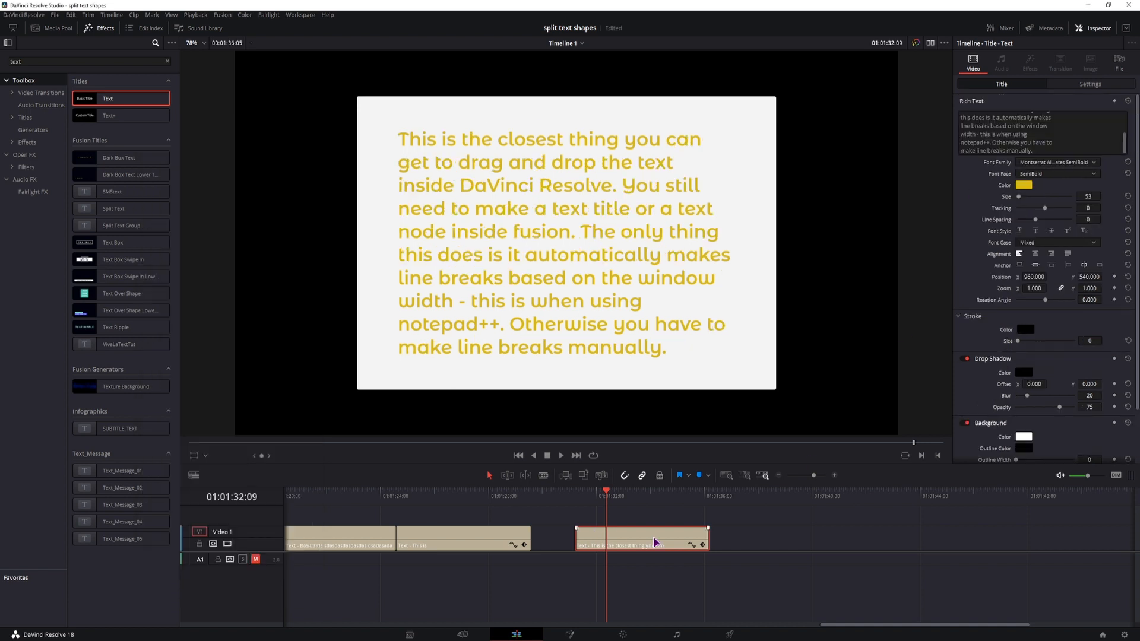
- Try scaling only the title's text down to a zoom of 0.380, and reset its zoom and position
drag(1034, 278, 1001, 288)
double_click(1005, 278)
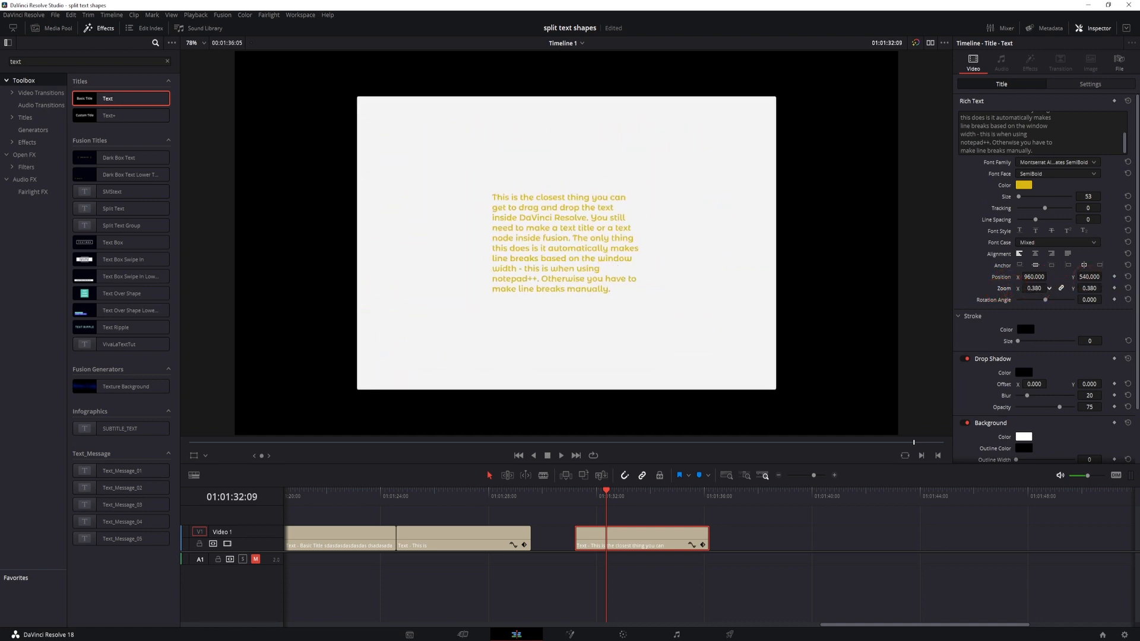
double_click(1003, 289)
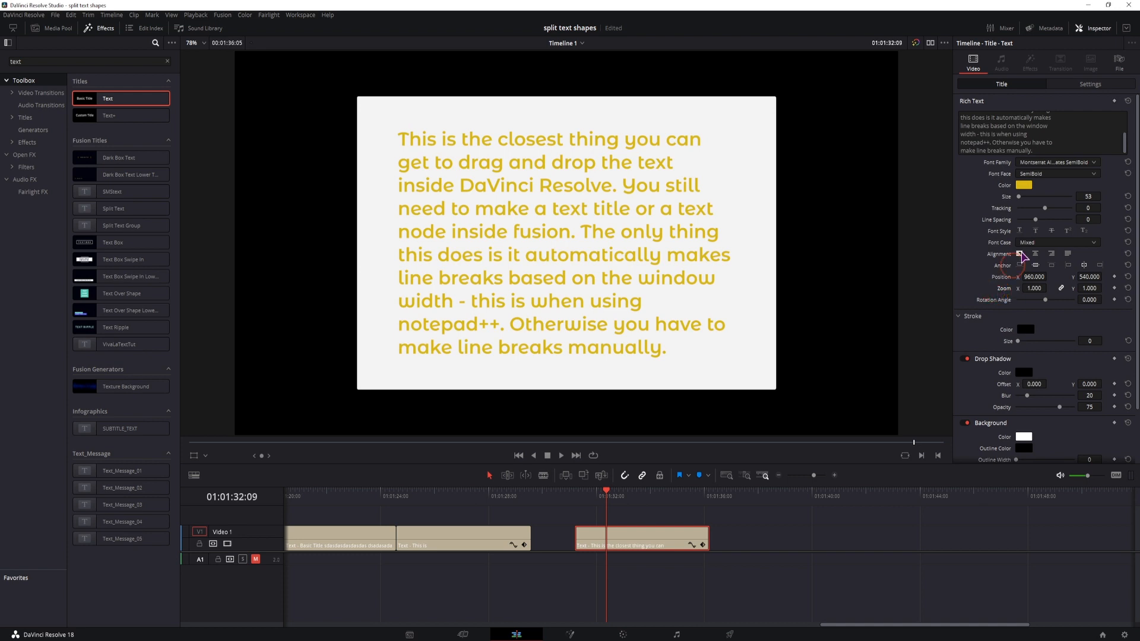
- Shrink the whole title with its background to a transform zoom of 0.520 and position it at X -564, Y 271
click(1097, 84)
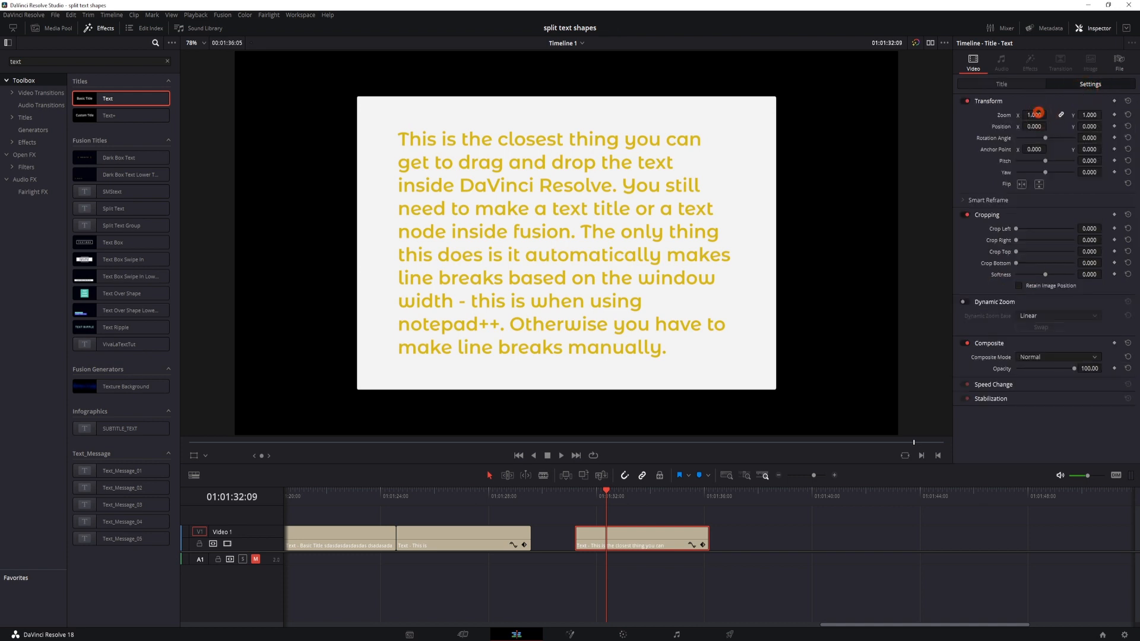
mouse_move(1036, 114)
mouse_down()
mouse_move(1013, 113)
mouse_move(1049, 115)
mouse_move(1034, 126)
mouse_move(860, 133)
mouse_move(1034, 130)
mouse_move(572, 331)
mouse_move(654, 336)
mouse_move(1094, 126)
mouse_move(1033, 125)
mouse_up()
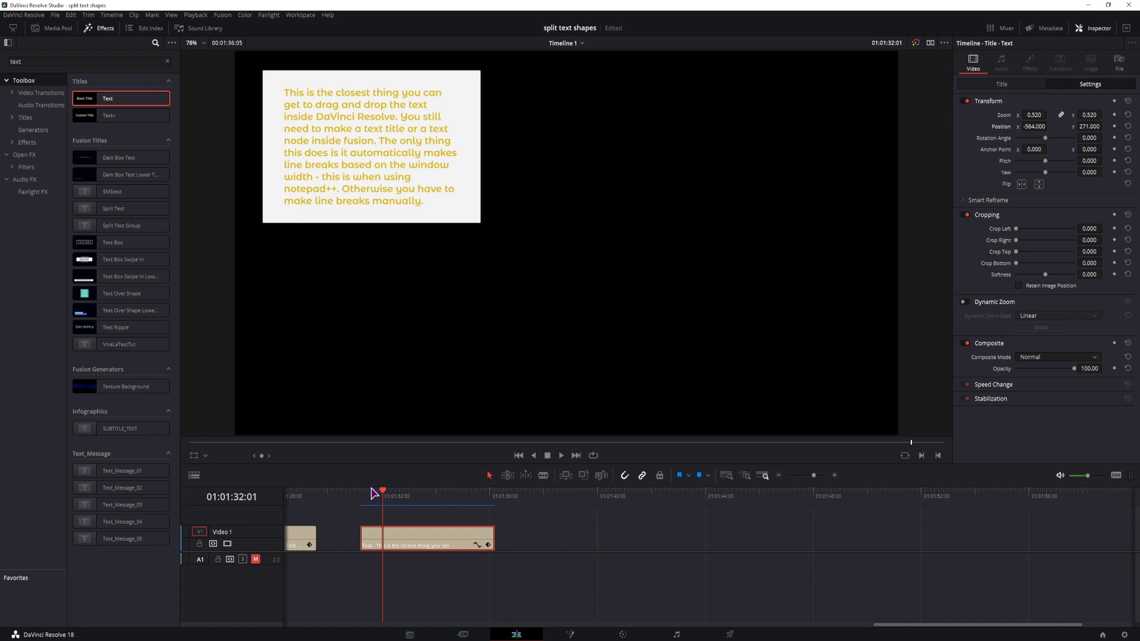
- Create a new Fusion composition with the default settings and place it on Video 1 at 01:01:37:10
click(528, 499)
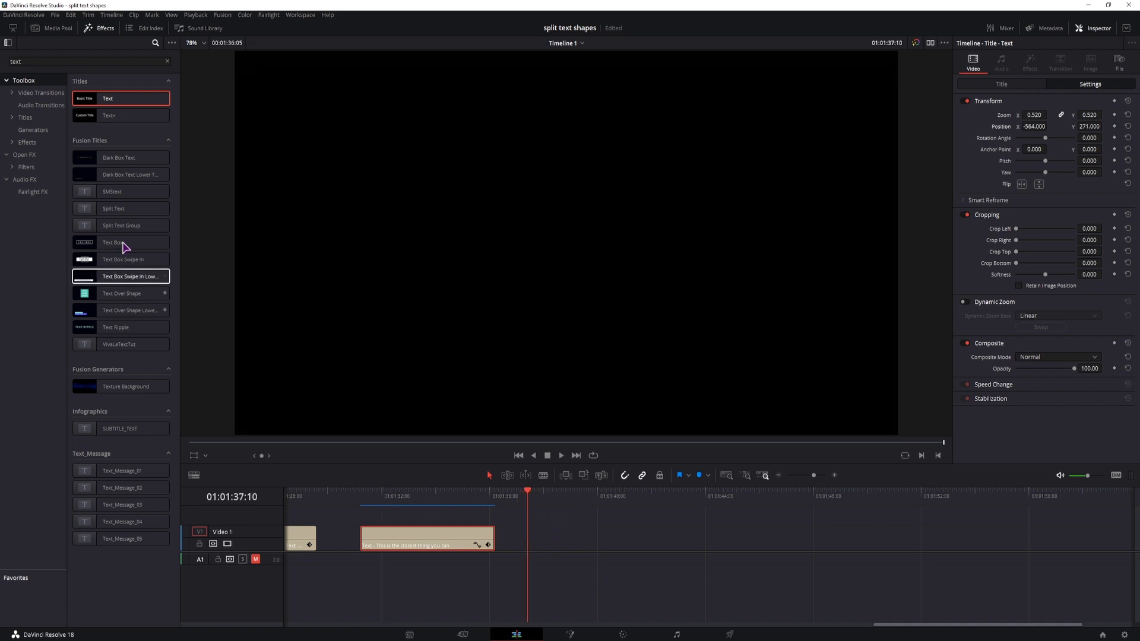
click(54, 29)
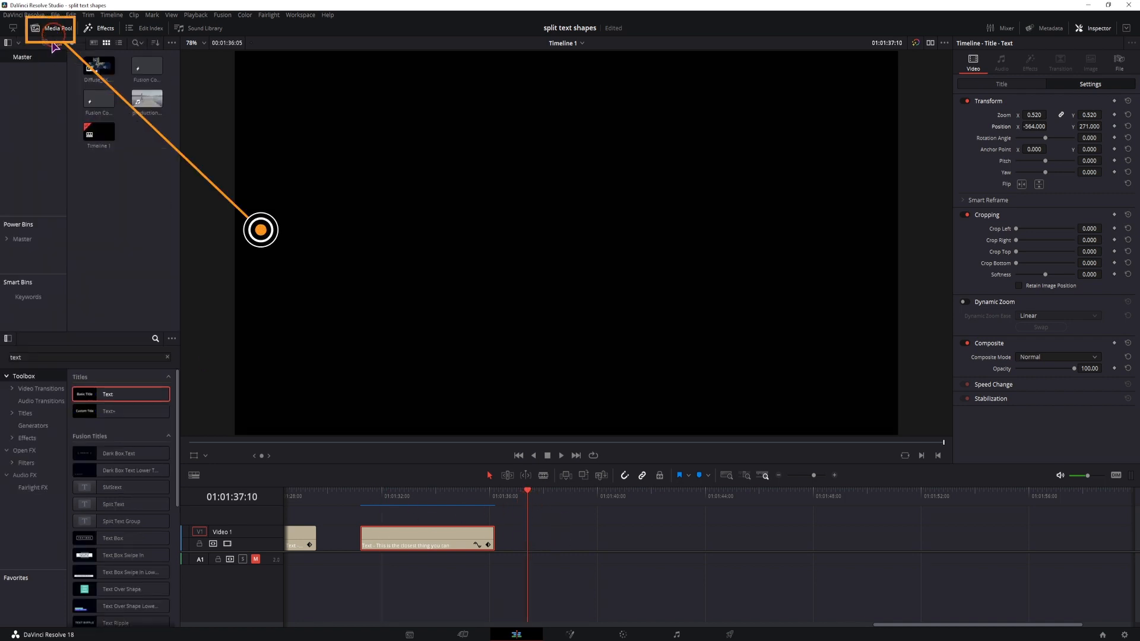
right_click(110, 176)
click(143, 214)
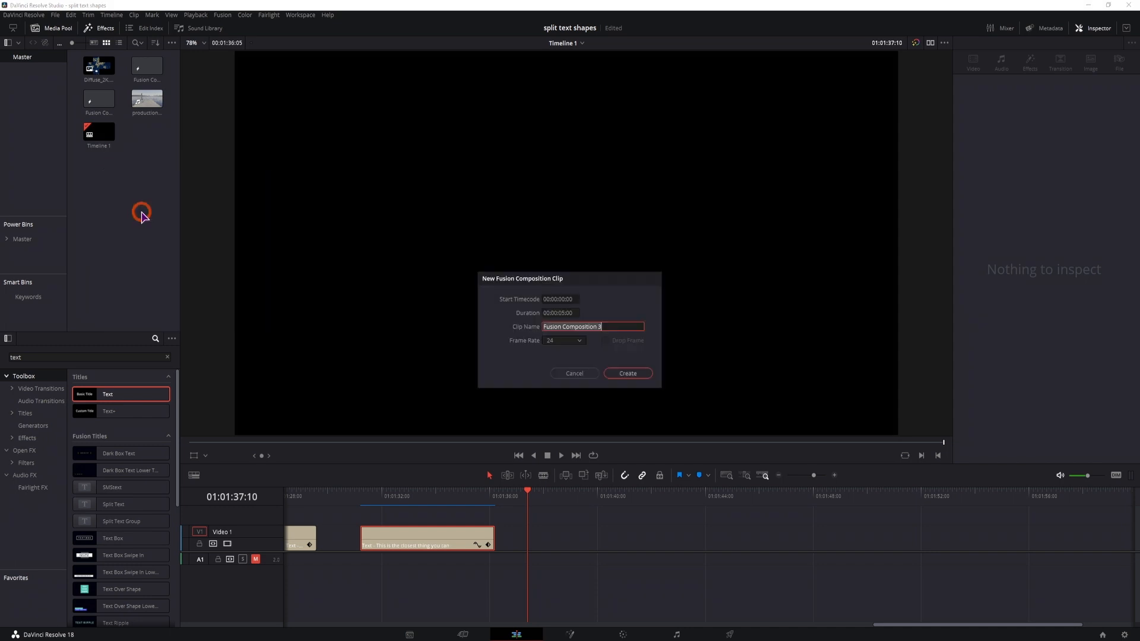
click(628, 373)
drag(147, 98, 552, 558)
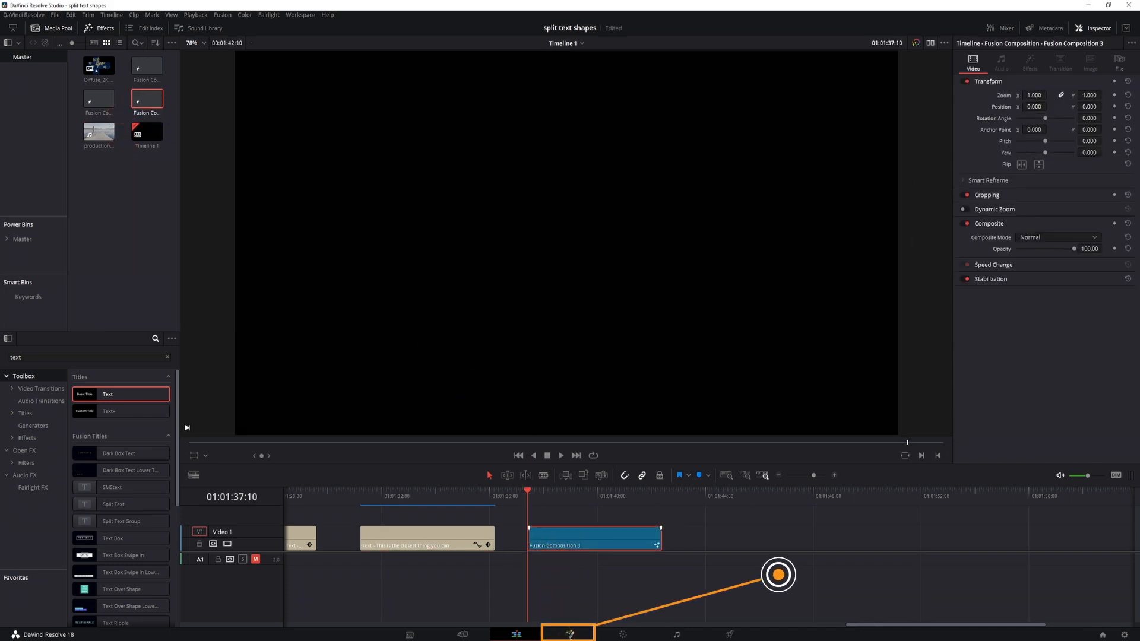
- Open the composition in Fusion, add a Text+ node, and switch the node toolbar to its Default set
click(571, 637)
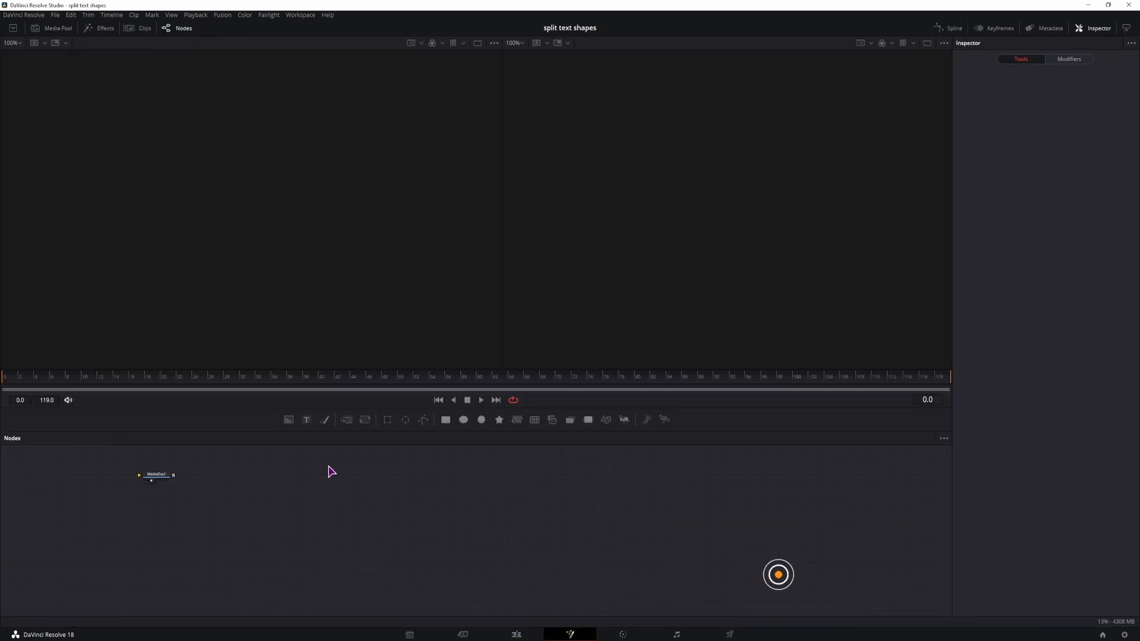
drag(306, 420, 259, 498)
right_click(708, 426)
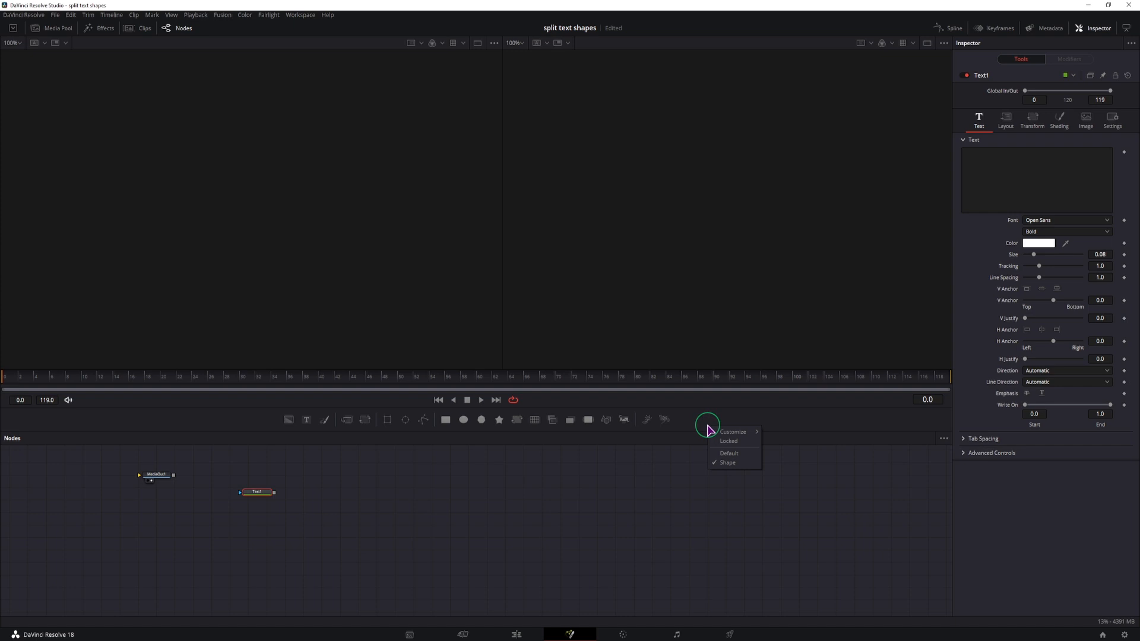
click(728, 459)
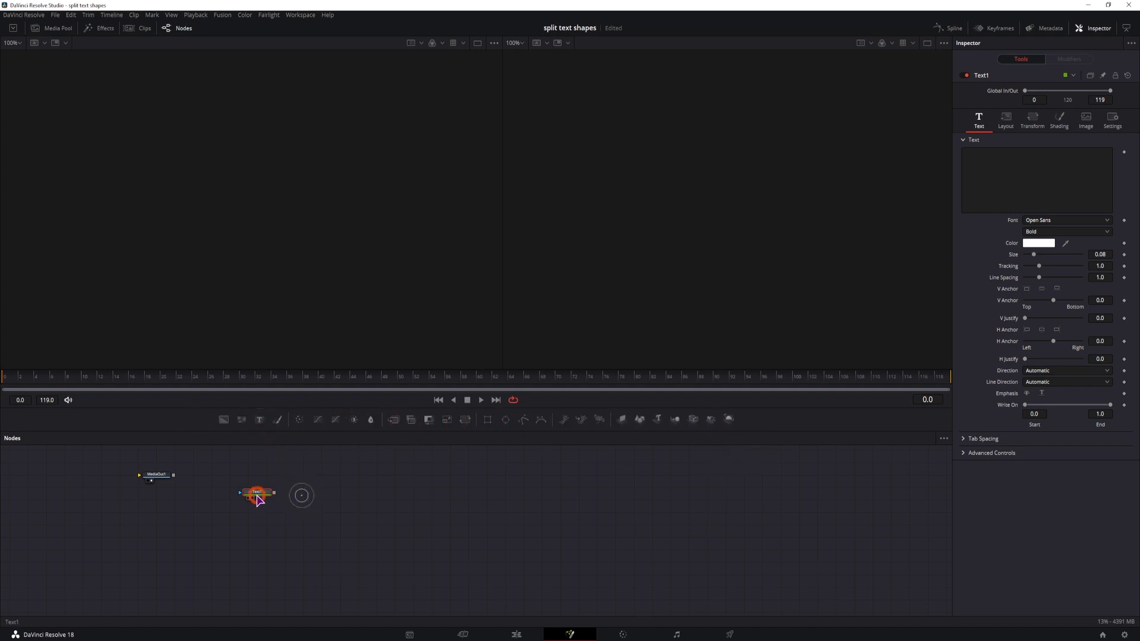
- Paste the split paragraph into the Text1 node and connect the node to MediaOut1, shown in the viewer
click(1056, 176)
key(ctrl+v)
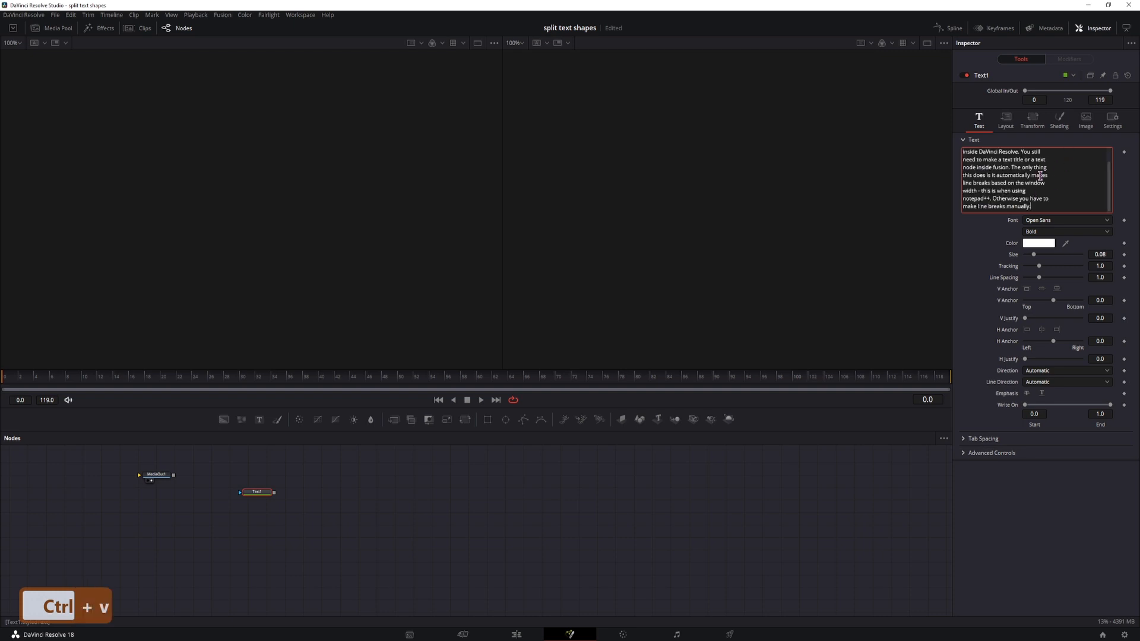
drag(151, 483, 330, 494)
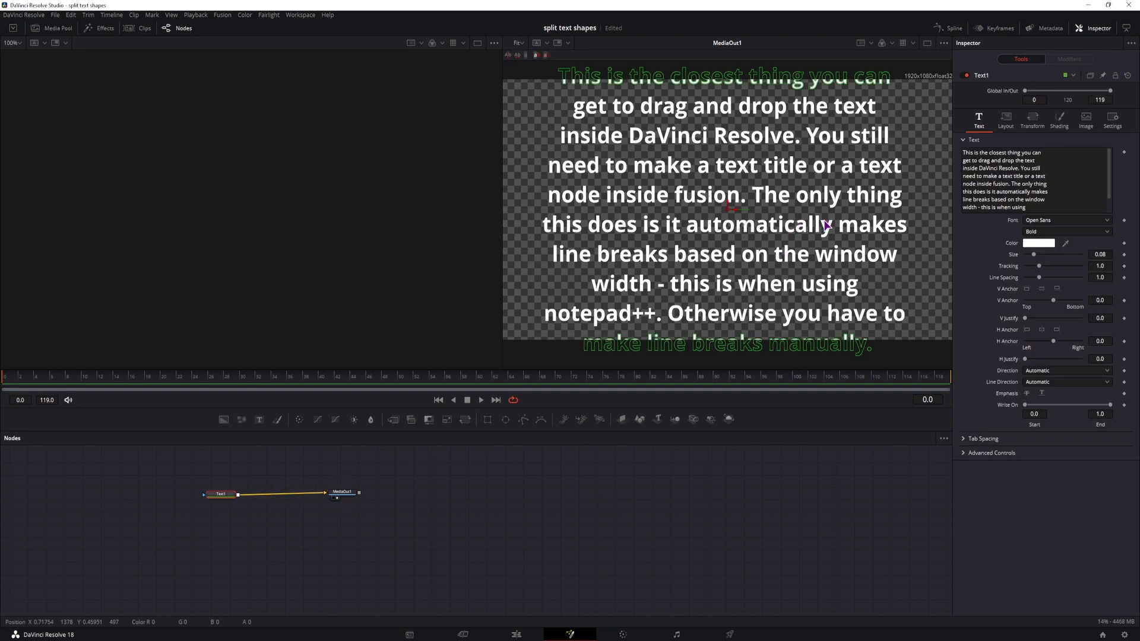
click(347, 495)
- Set the Text1 layout size to 0.433 and Center X to 0.211, and raise the text slightly
click(224, 496)
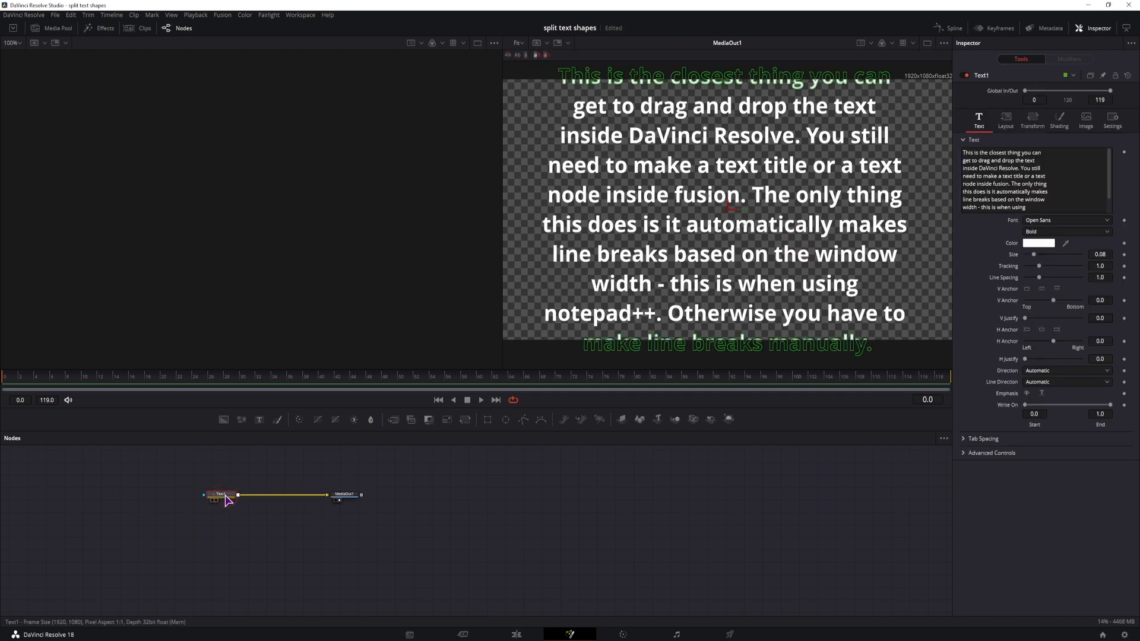
drag(1034, 254, 1031, 259)
click(1006, 119)
click(1048, 175)
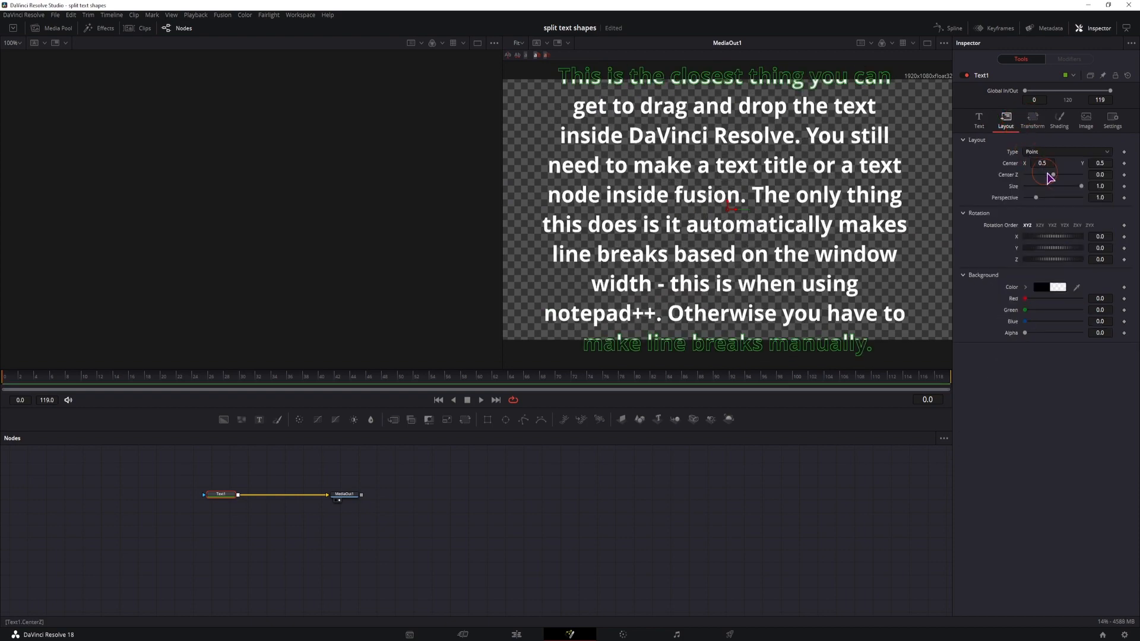
drag(1080, 190, 555, 168)
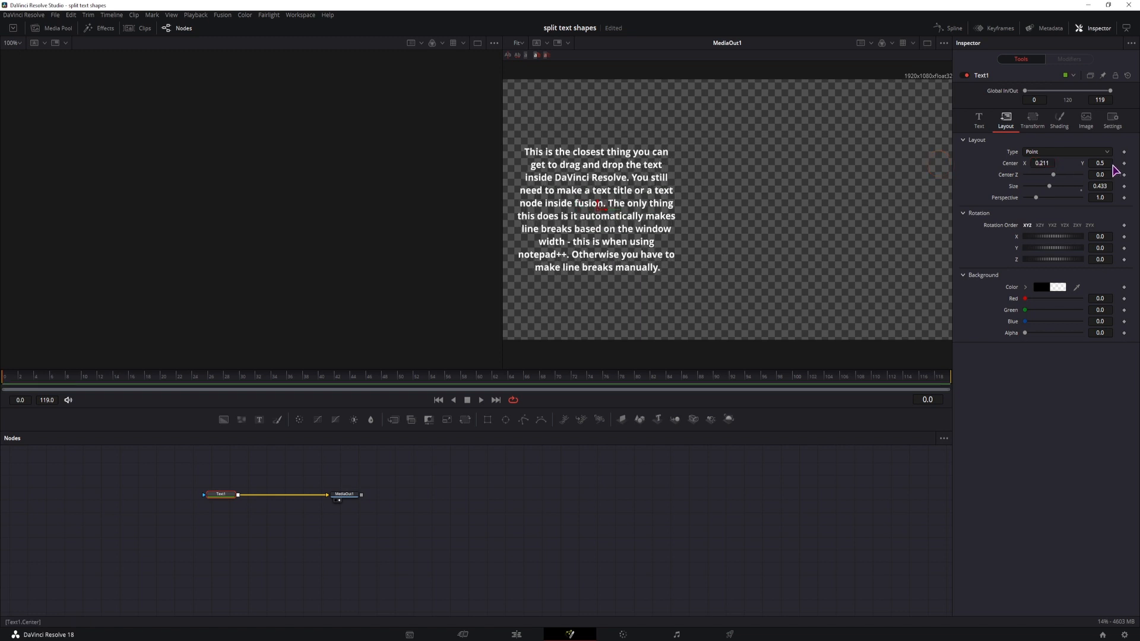
drag(1100, 164, 1129, 164)
- Anchor the Text1 paragraph to the left and top, and set its layout center to X 0.036, Y 0.918
click(980, 119)
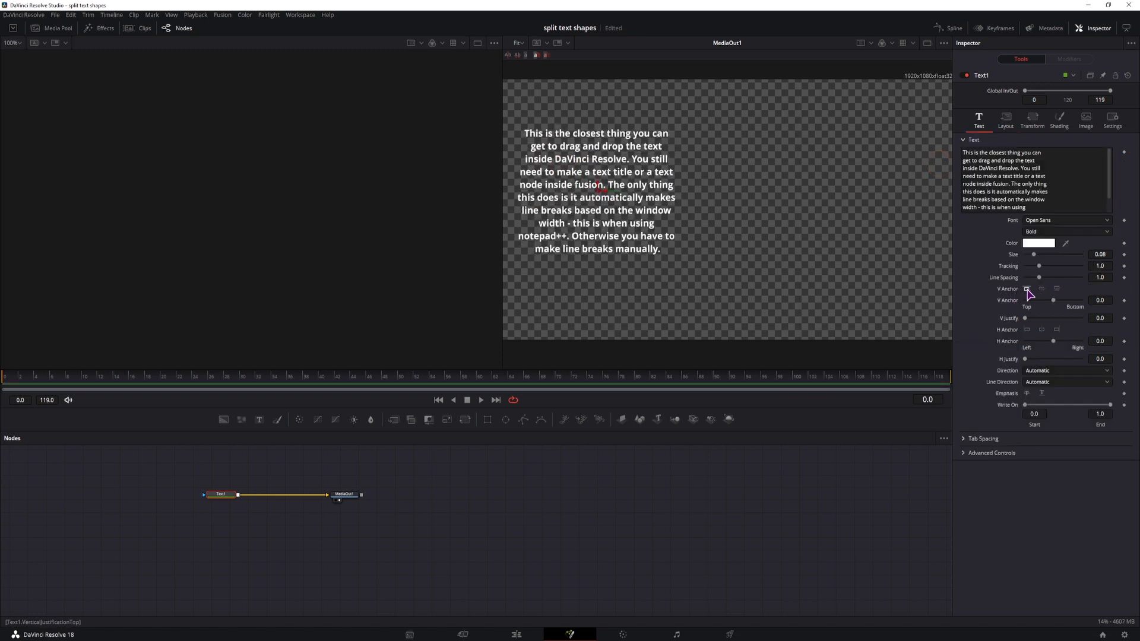
click(1028, 330)
click(1026, 290)
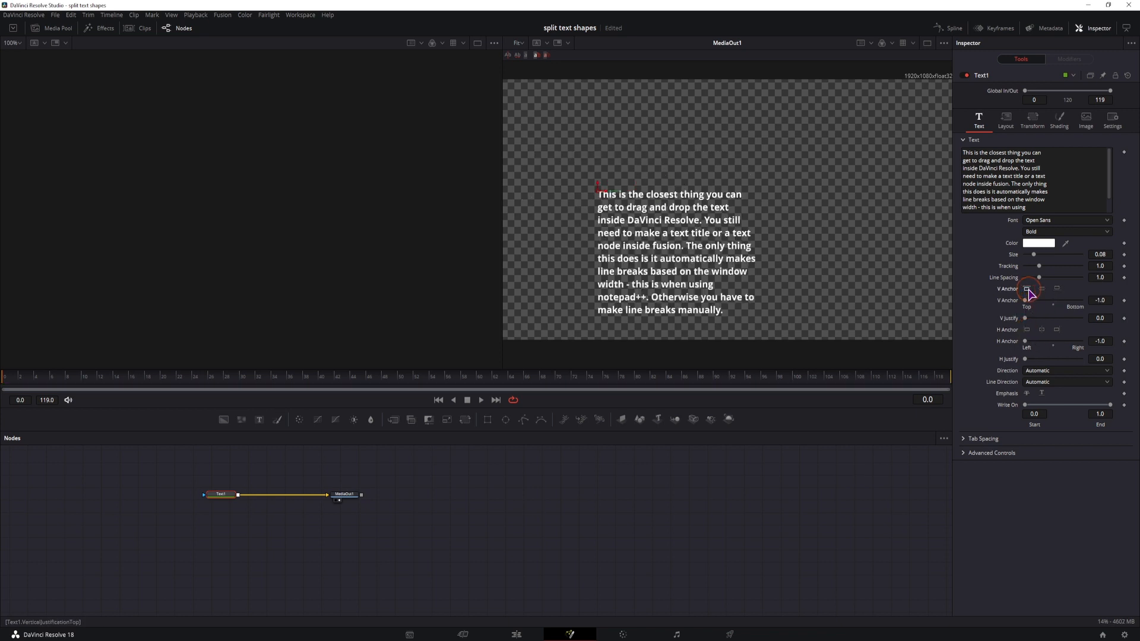
click(1005, 122)
drag(1044, 164, 967, 166)
drag(1102, 164, 1132, 165)
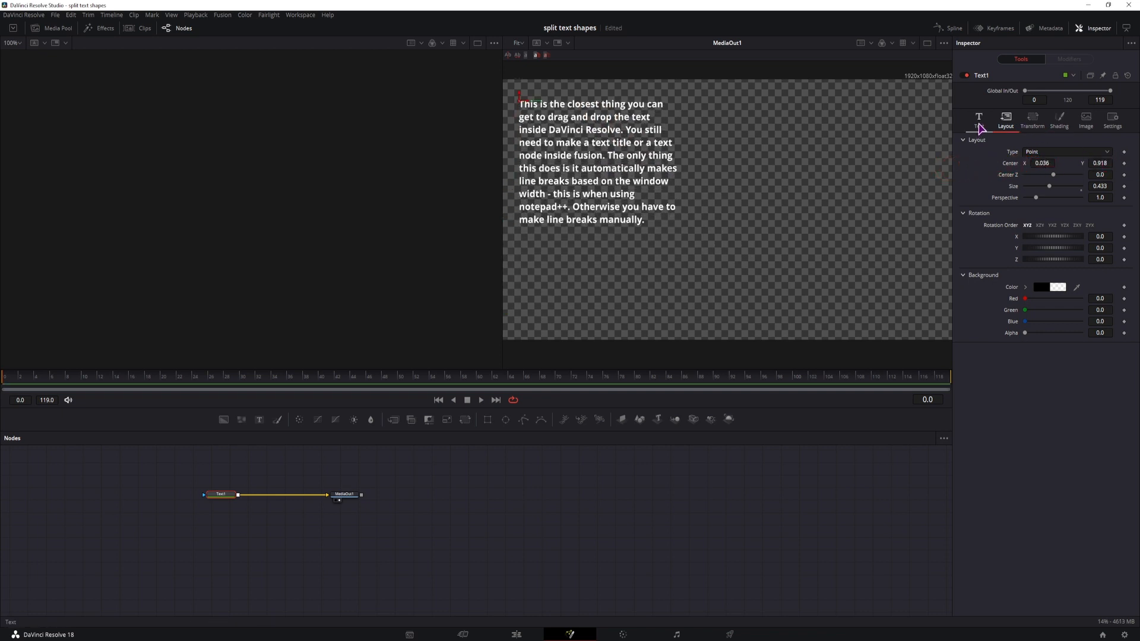
- Enable shading element 4 of Text1 and change its color to golden yellow
click(1063, 121)
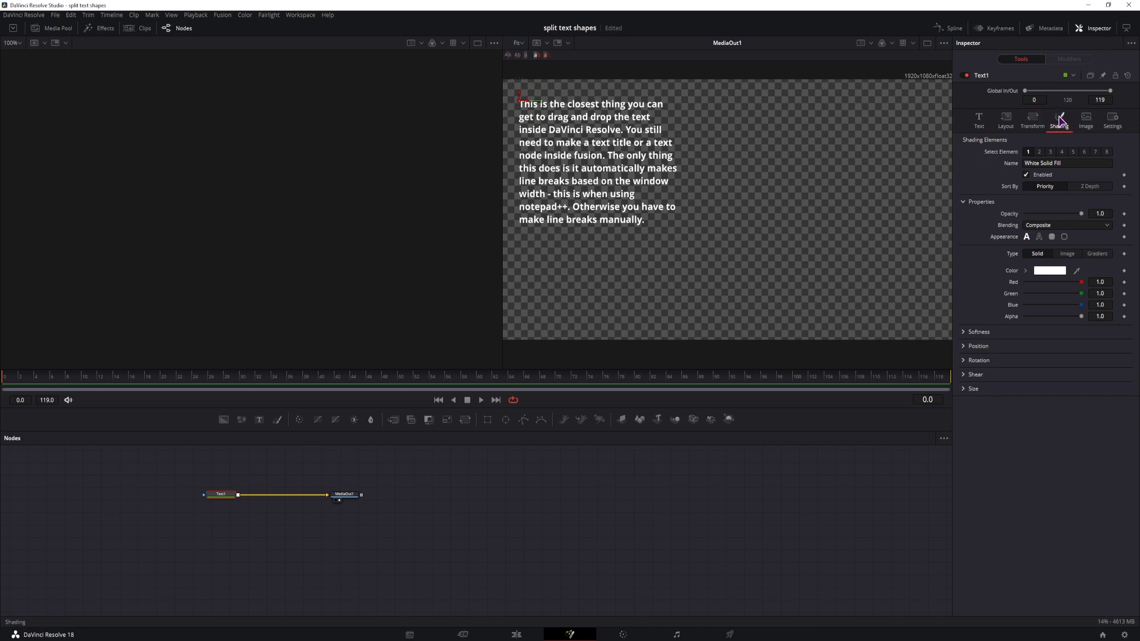
key(ctrl)
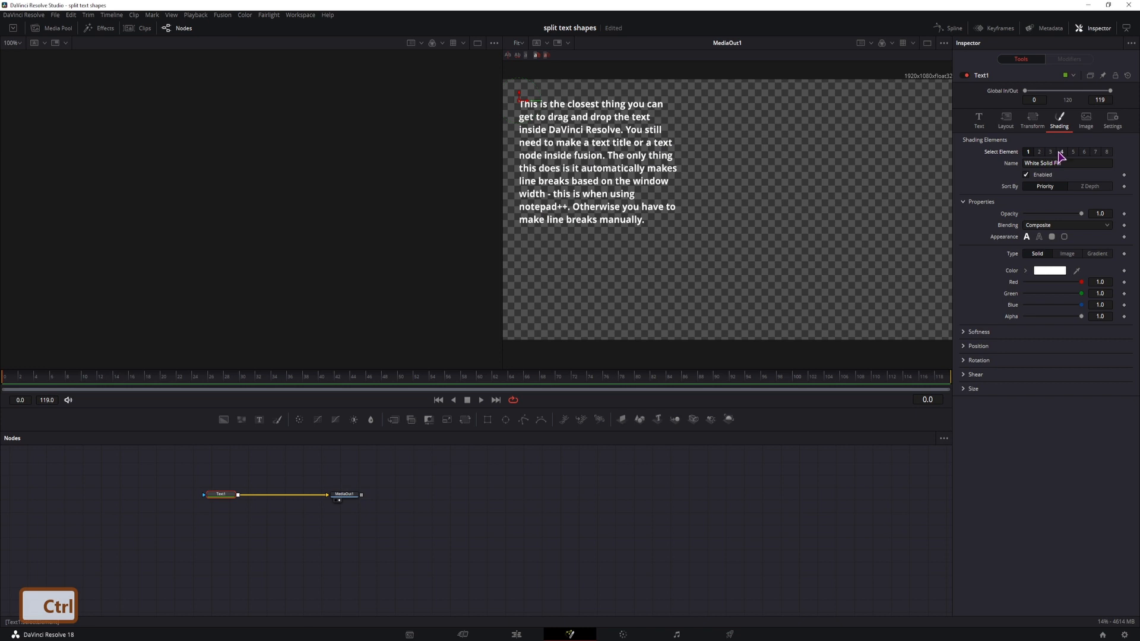
ctrl+click(1062, 152)
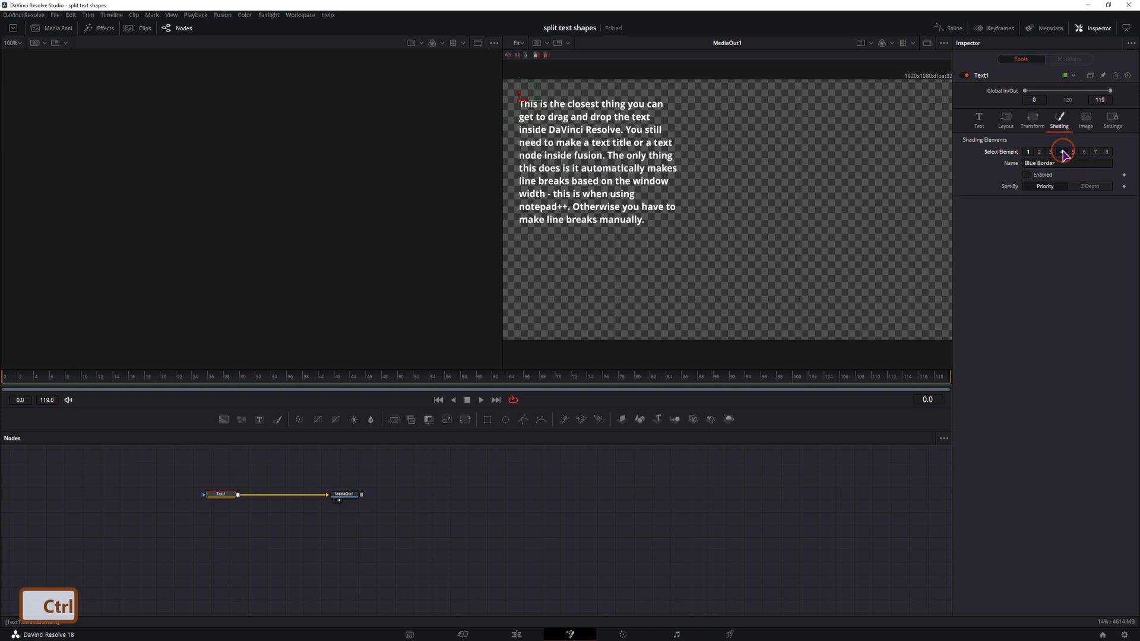
click(1027, 174)
click(1043, 315)
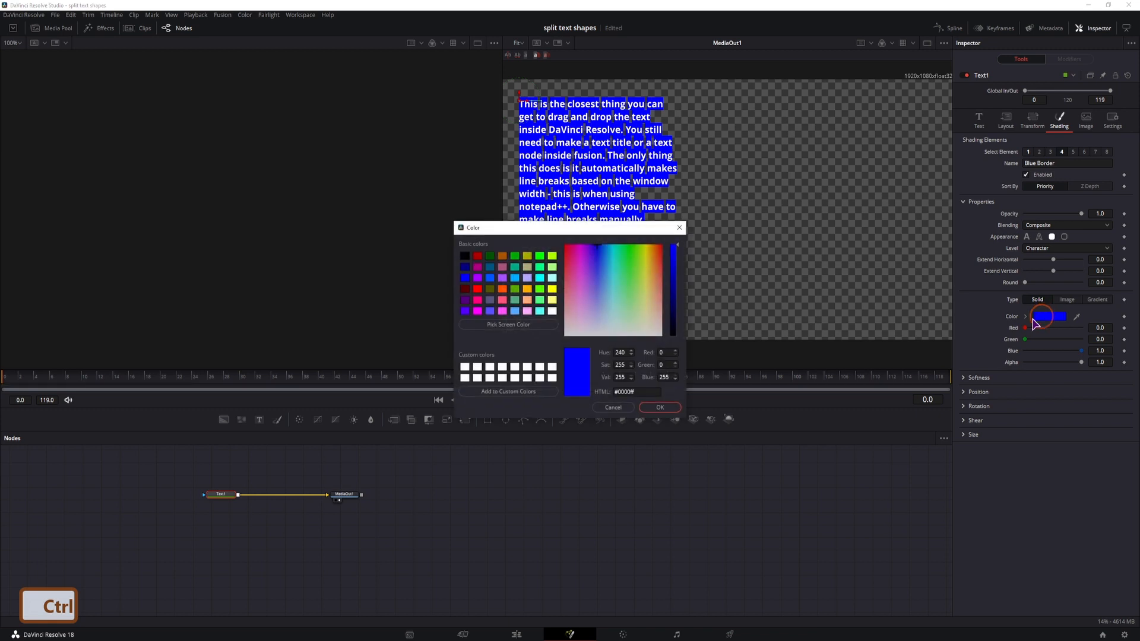
click(649, 254)
click(660, 407)
- Set the yellow background's level to Text, with Extend Horizontal 0.2676, Extend Vertical 0.1386 and Round 0.2497
click(1034, 250)
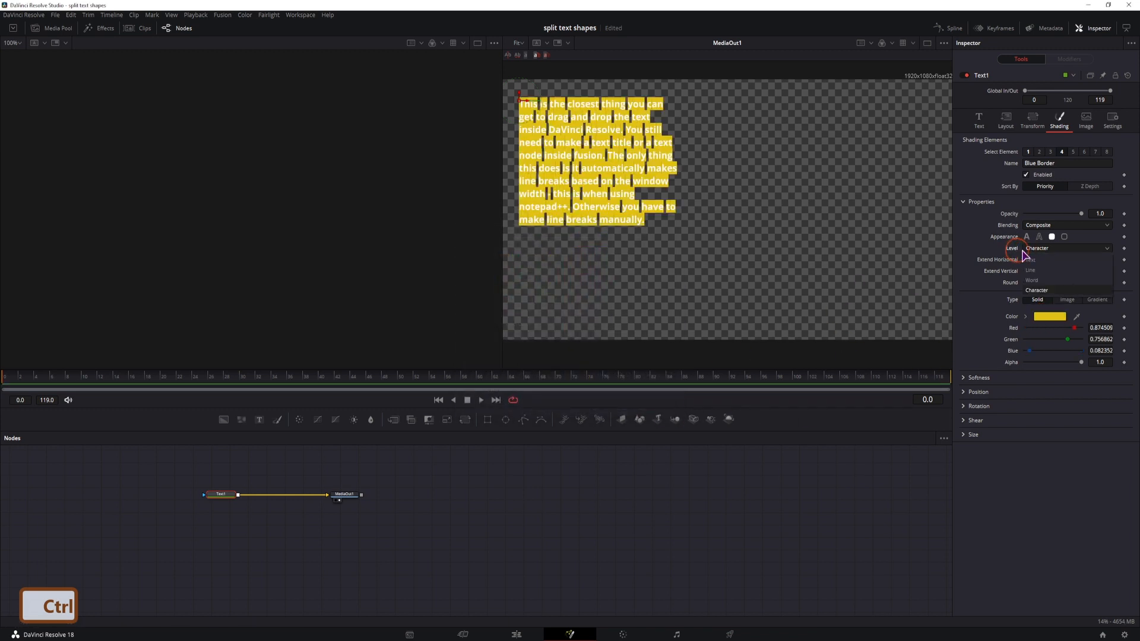
click(1036, 260)
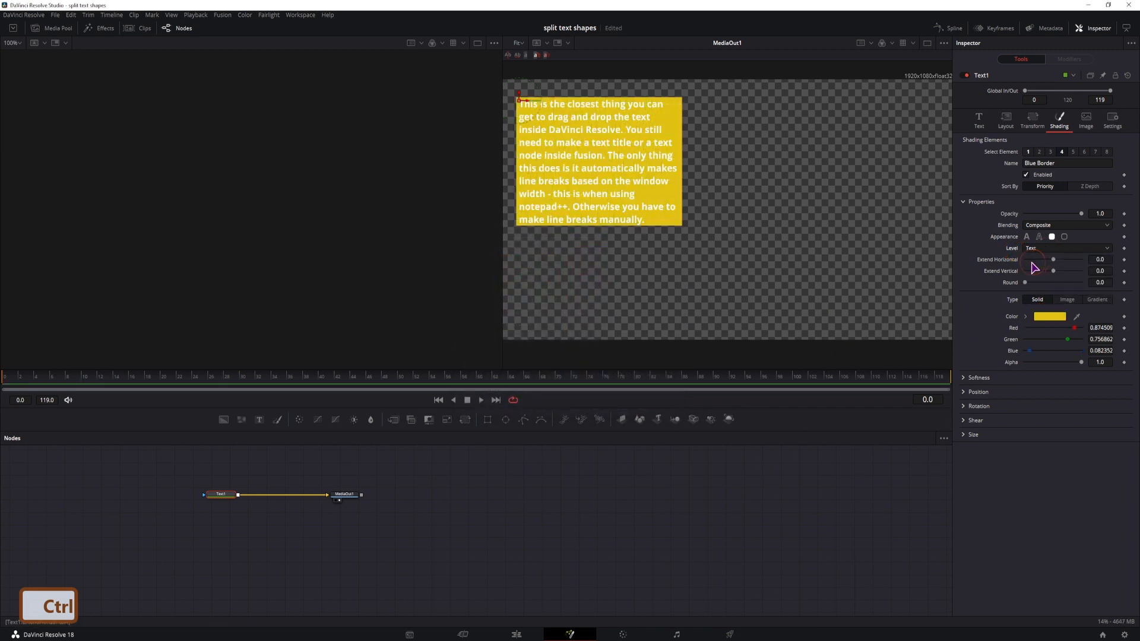
key(ctrl+s)
drag(1100, 262, 1097, 294)
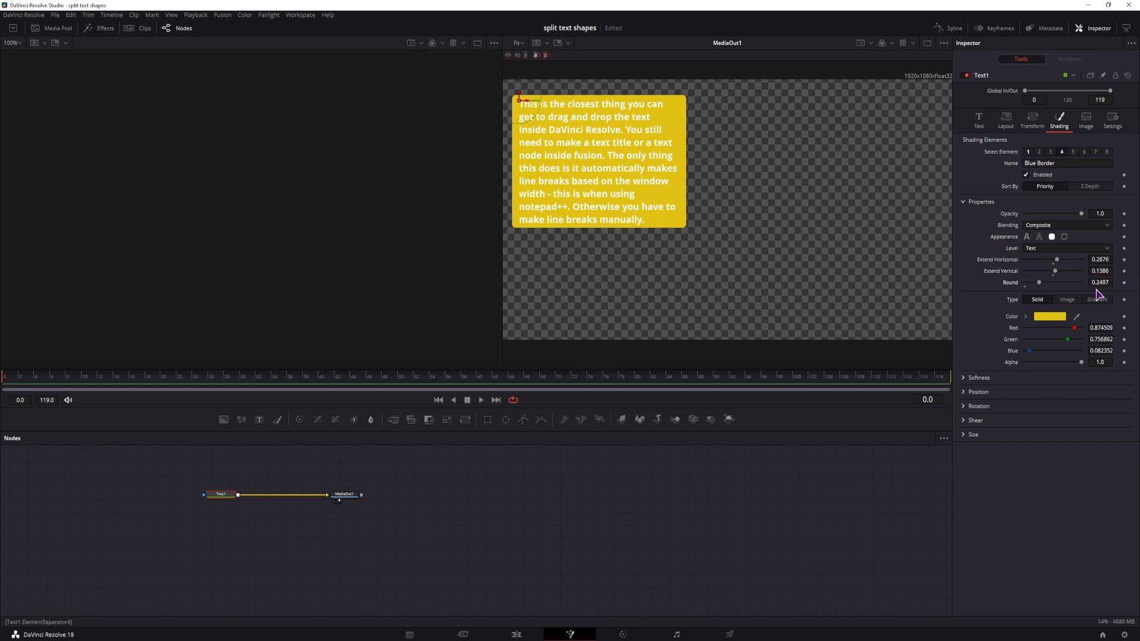